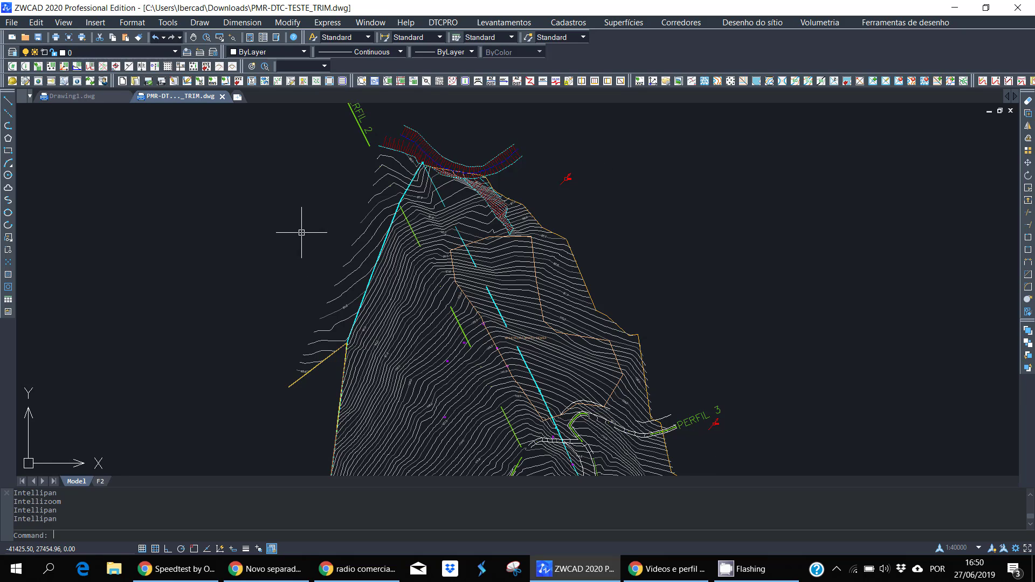
Step: Turn off every layer except 0, 63-CURVA_NIVEL_INT and 65-CURVA_NIVEL_MESTRA in the Layer Properties Manager
left_click(12, 52)
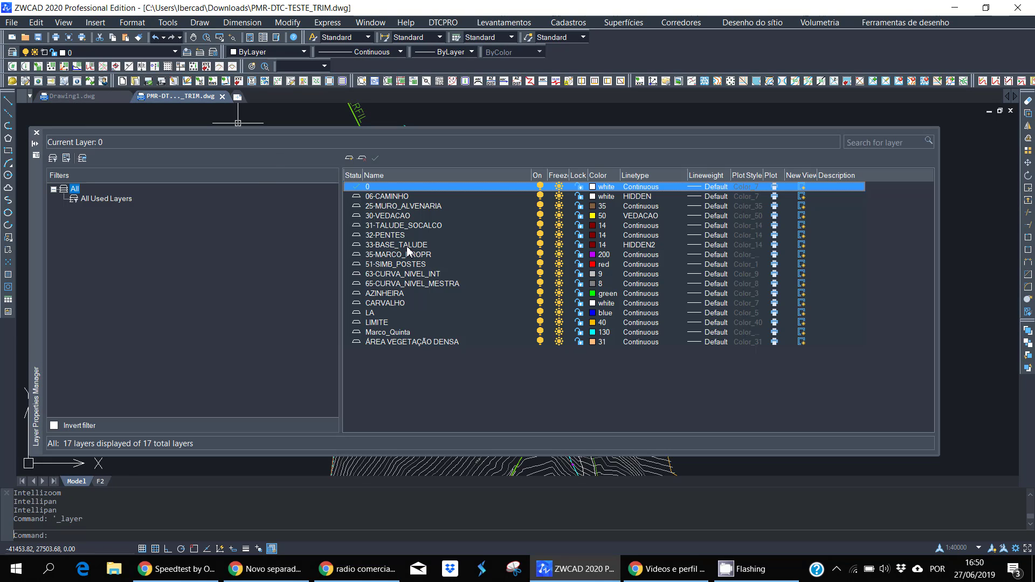
left_click(410, 292)
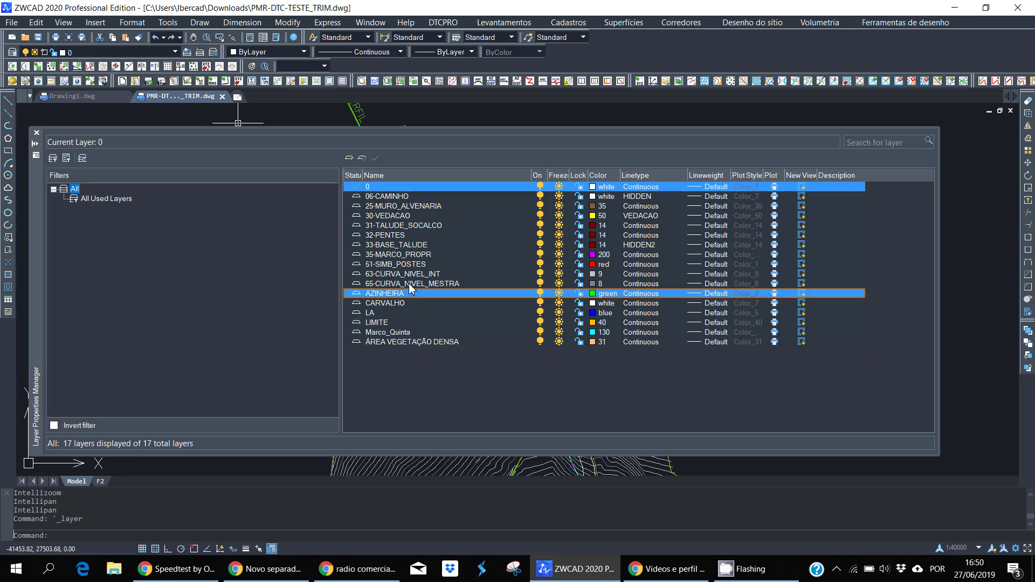
left_click_drag(416, 284, 418, 268)
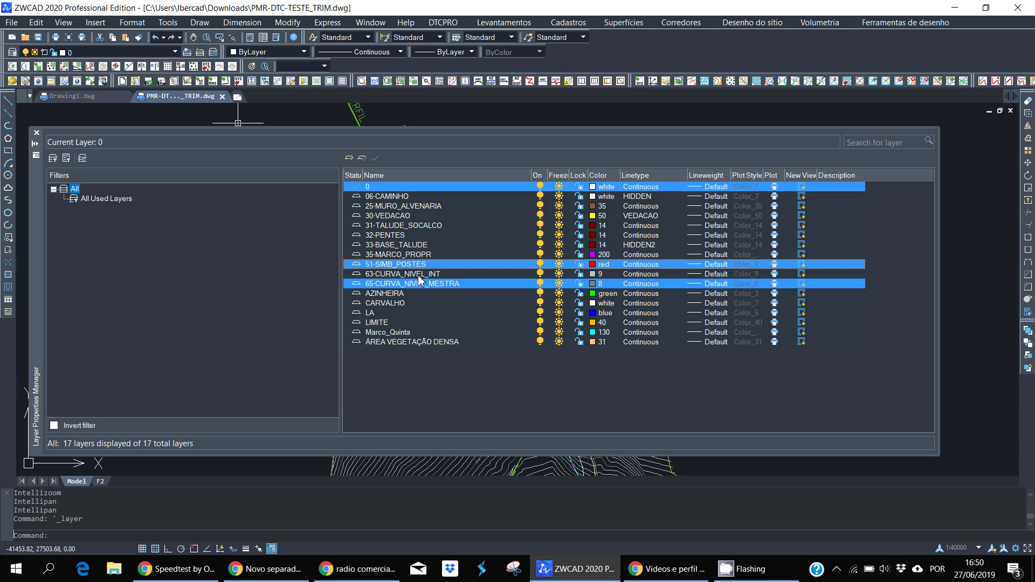
left_click(426, 265, "ctrl")
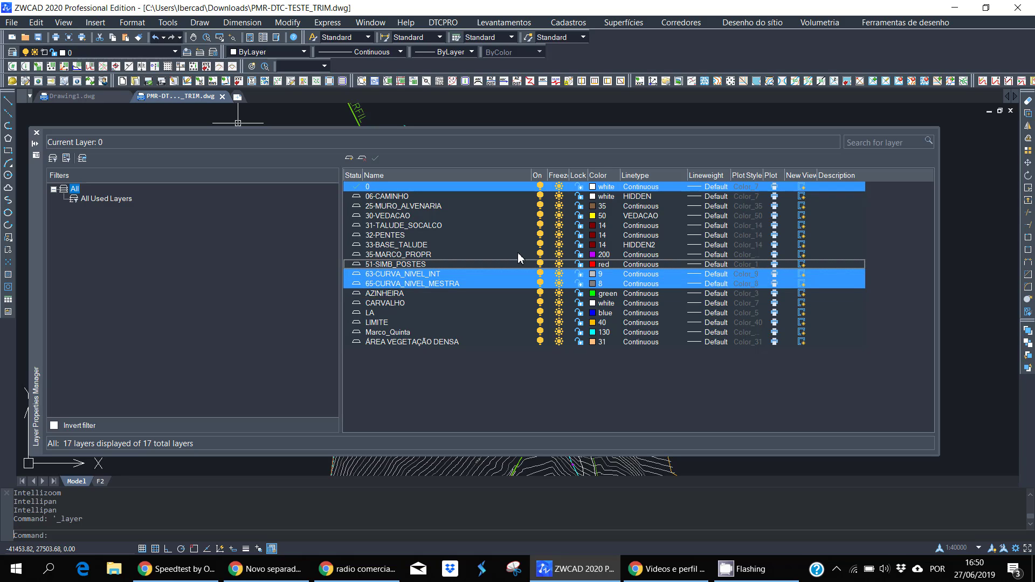
right_click(484, 276)
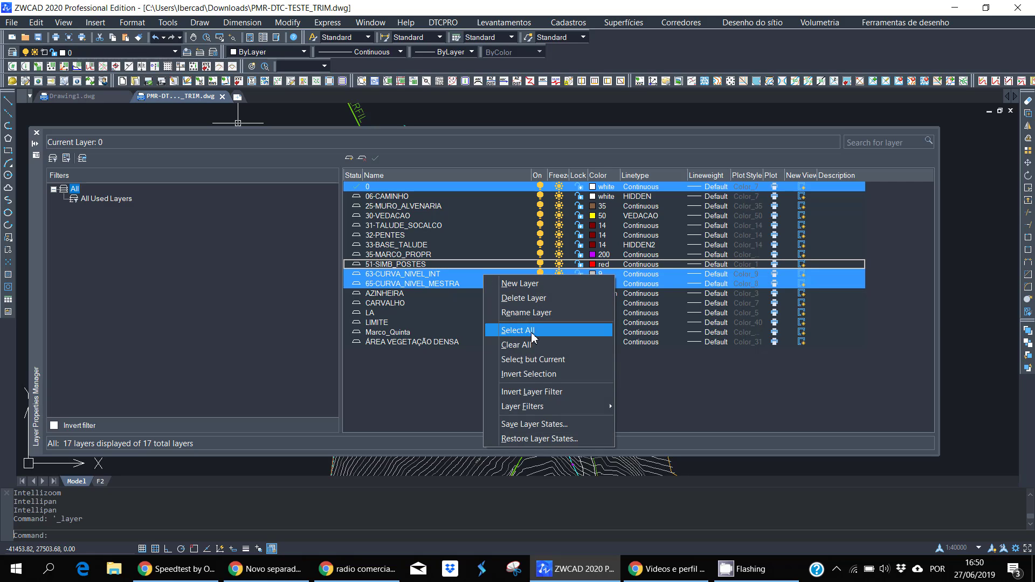
left_click(536, 373)
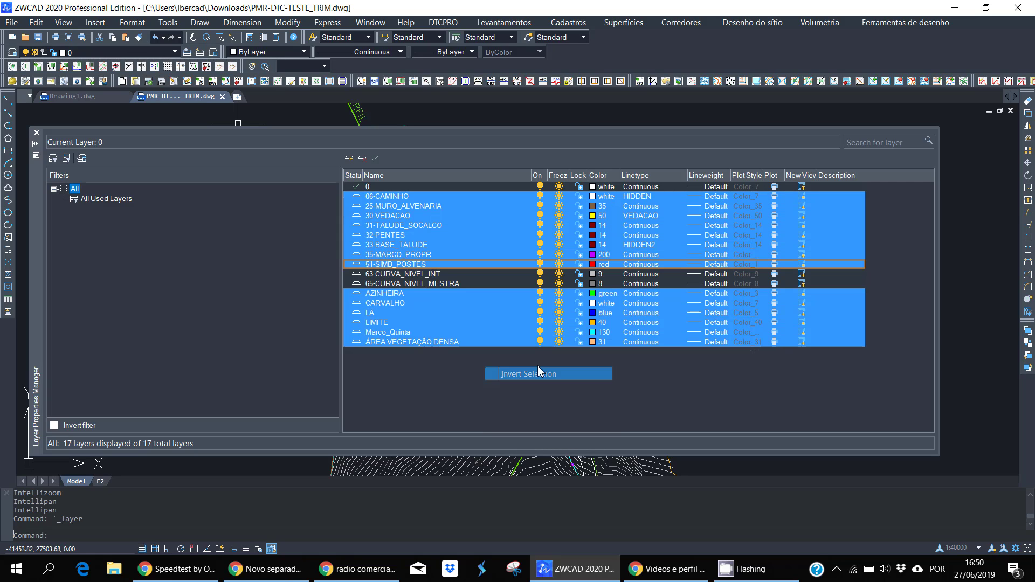
left_click(541, 225)
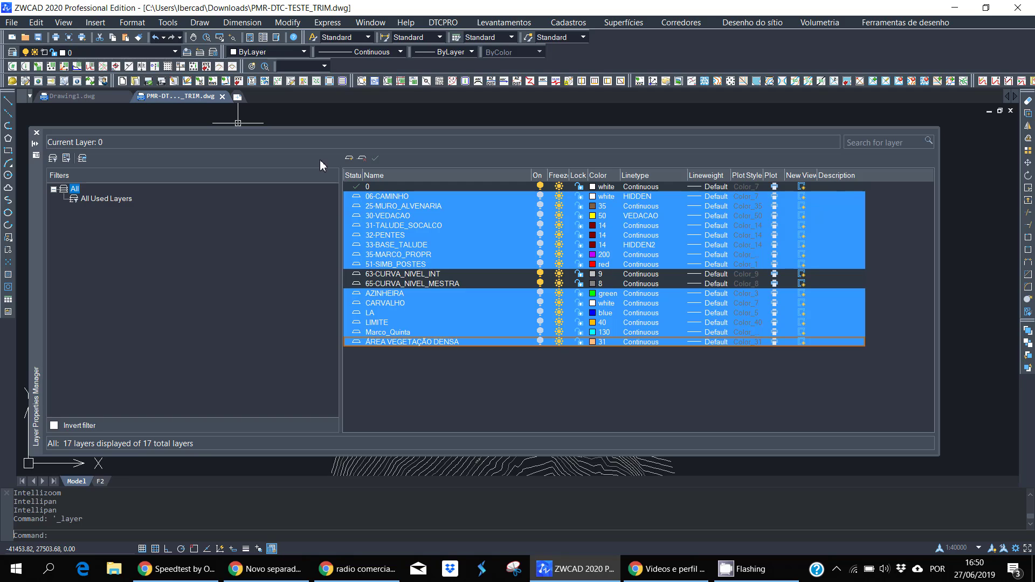
left_click(37, 132)
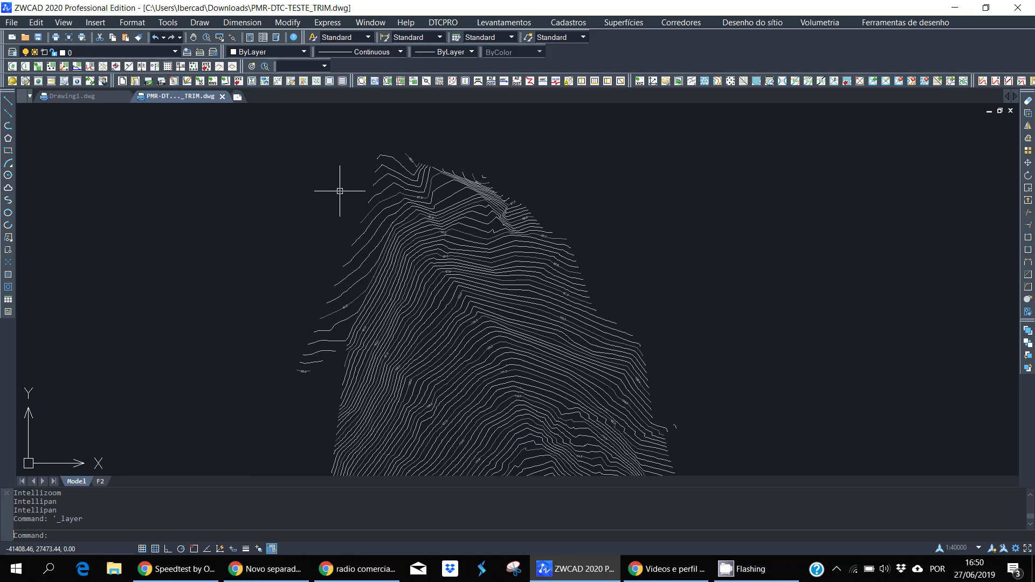
middle_click_drag(460, 288, 467, 259)
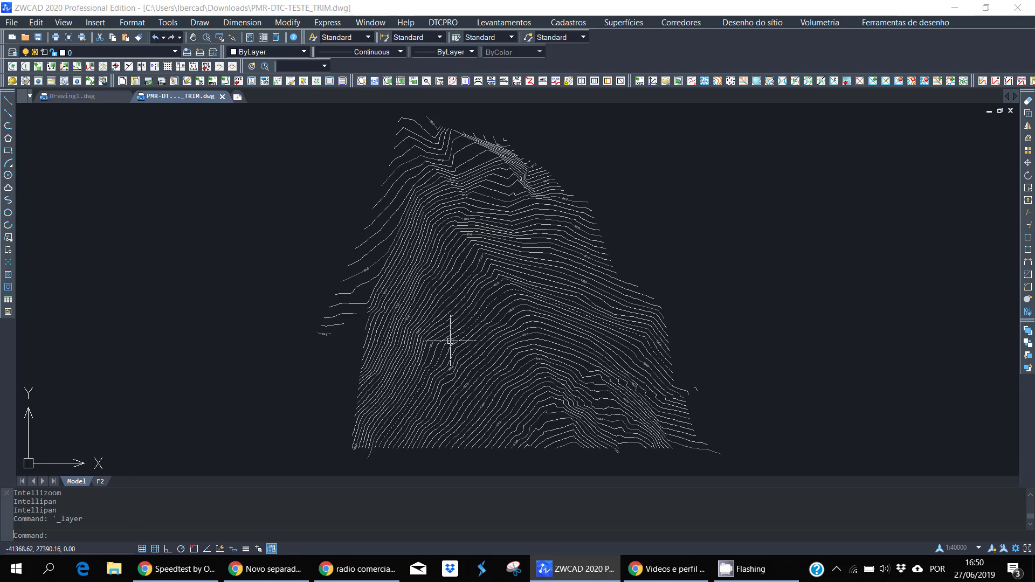
type("3do")
key("Return")
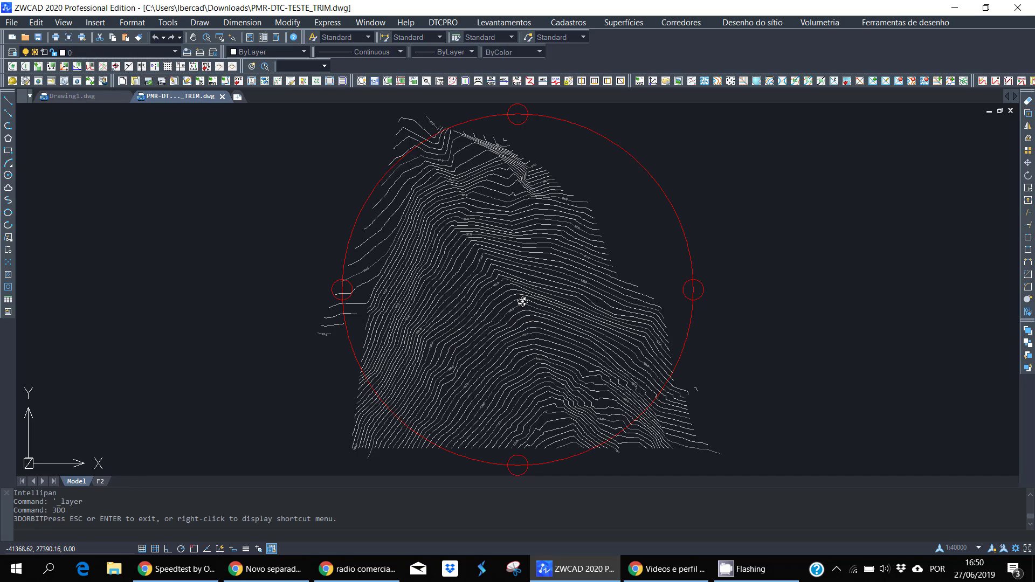
mouse_move(523, 300)
left_mouse_down()
mouse_move(513, 285)
mouse_move(520, 364)
left_mouse_up()
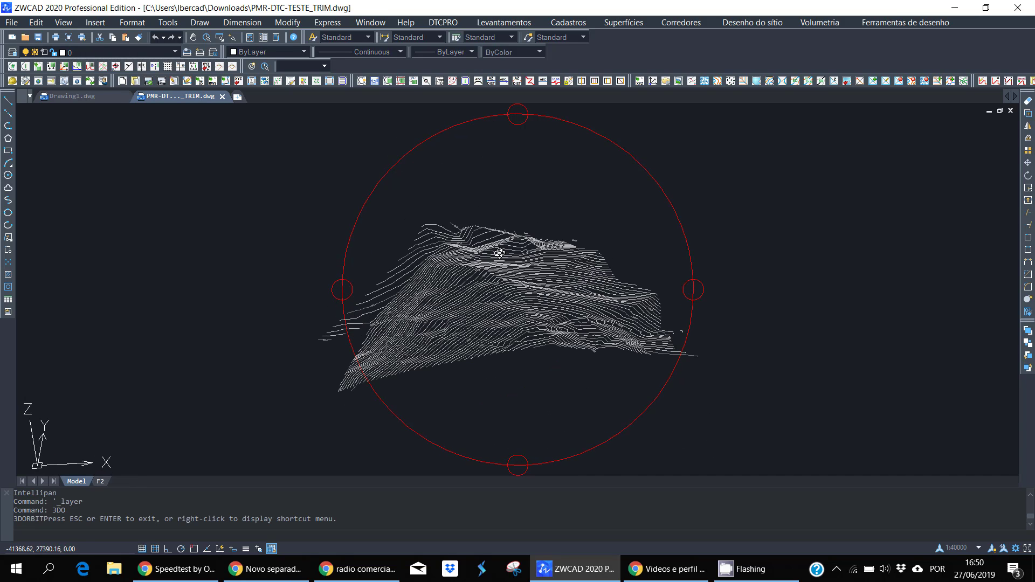
right_click(520, 364)
left_click(539, 370)
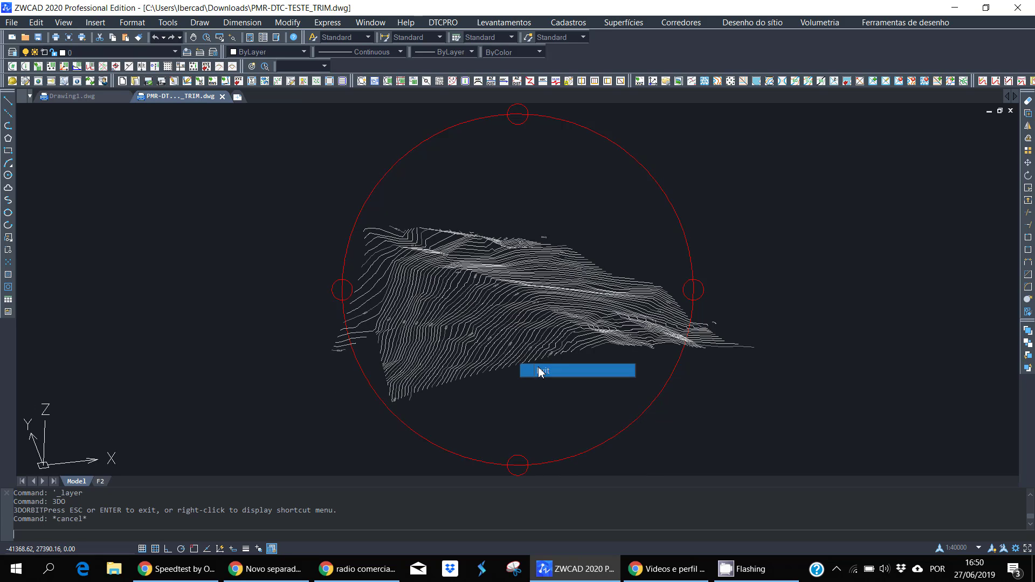
key("ctrl+z")
middle_click_drag(623, 328, 601, 368)
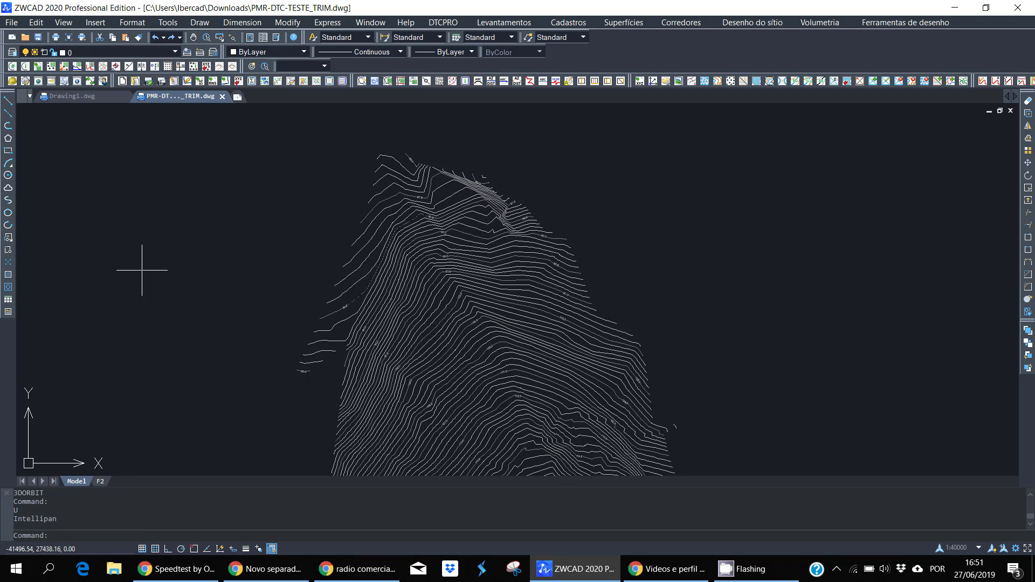
Step: Start a polyline above the contours' top-left and trace down the left side and along the bottom
left_click(7, 130)
middle_click_drag(474, 150, 488, 125)
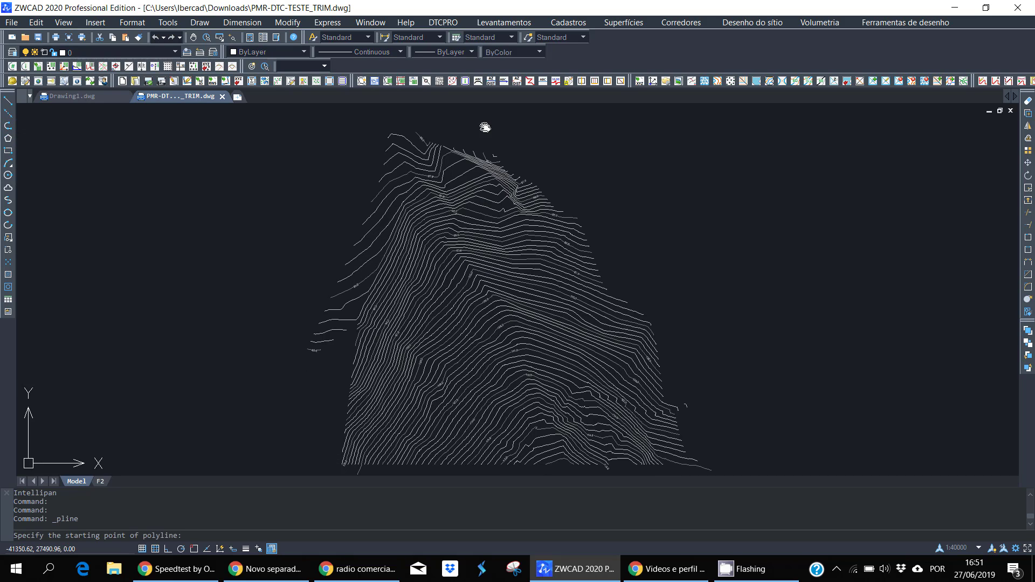
left_click(381, 122)
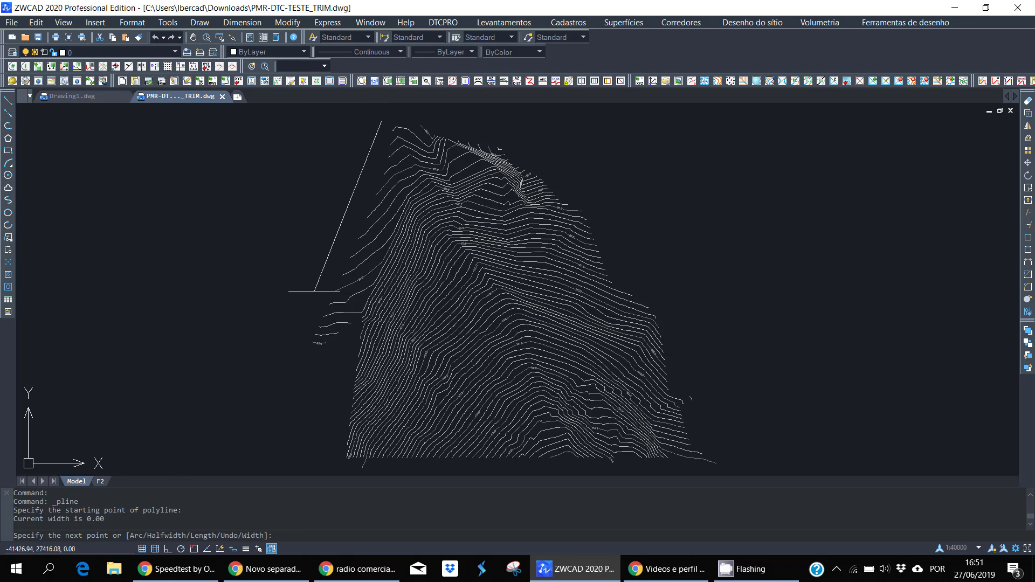
left_click(312, 296)
left_click(297, 354)
left_click(325, 355)
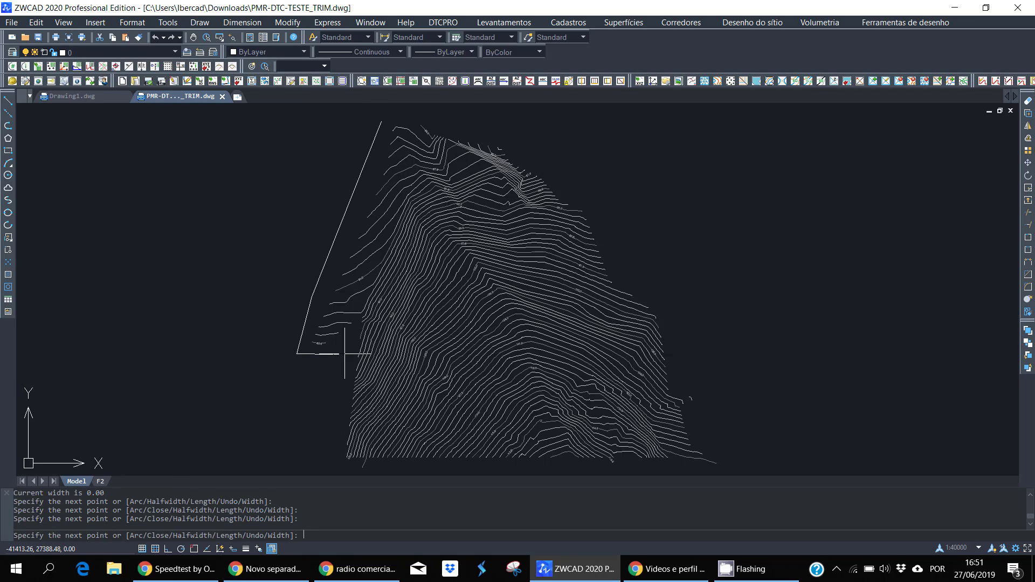
left_click(333, 450)
left_click(332, 462)
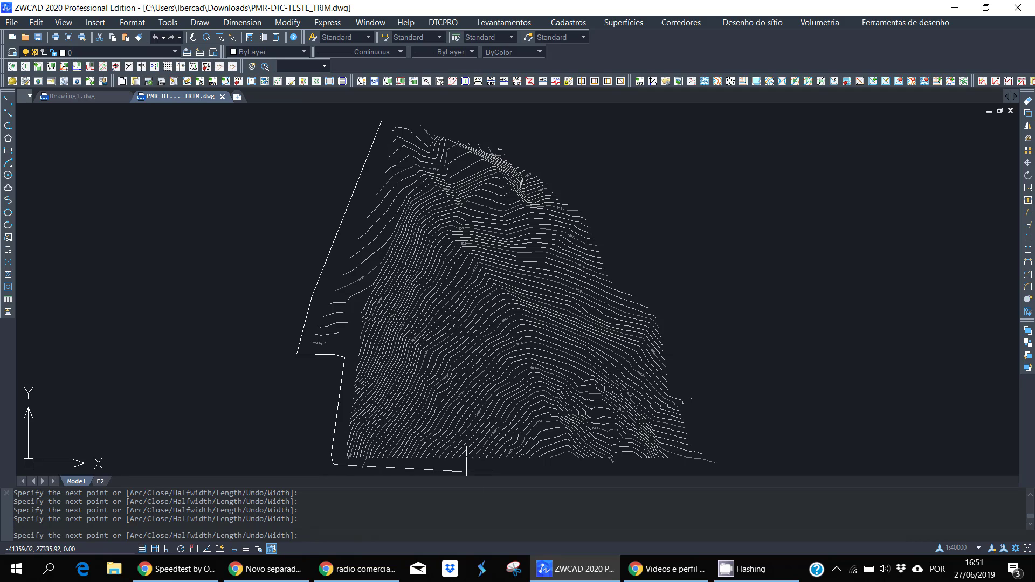
left_click(667, 468)
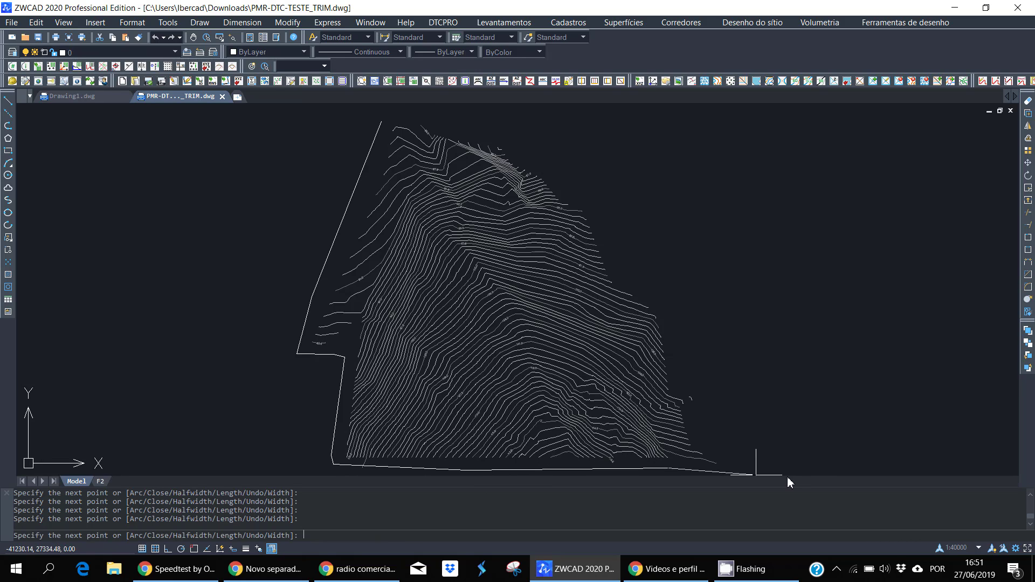
left_click(747, 469)
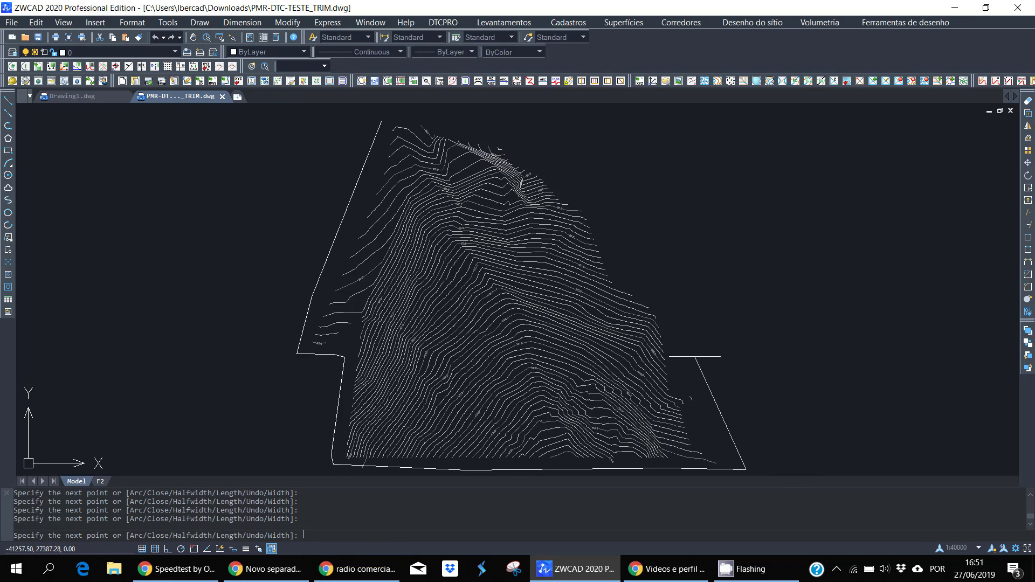
Step: Continue the polyline up the right side and across the top, then close it with C
left_click(688, 372)
left_click(669, 311)
left_click(641, 284)
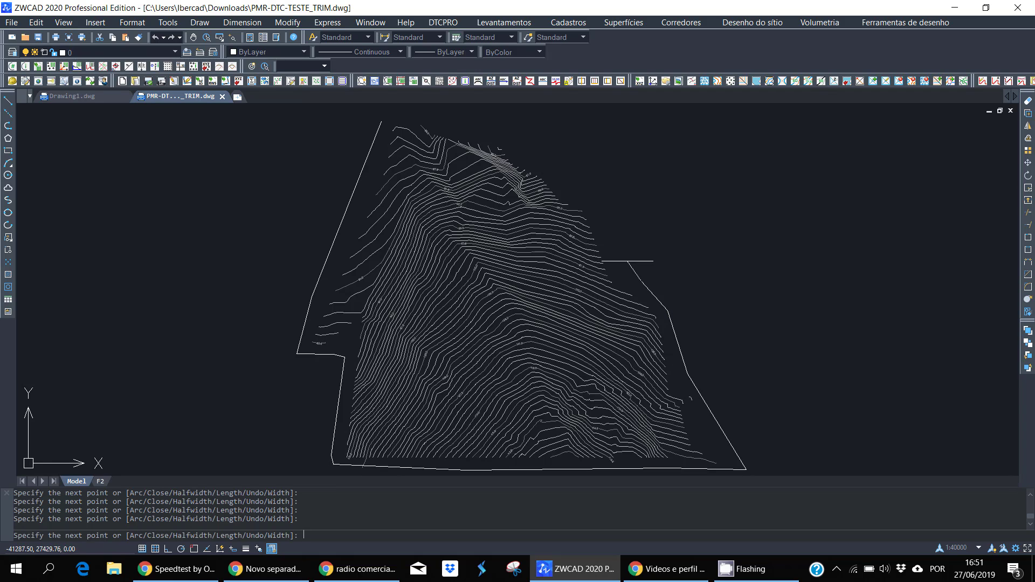
left_click(608, 226)
left_click(591, 188)
left_click(538, 135)
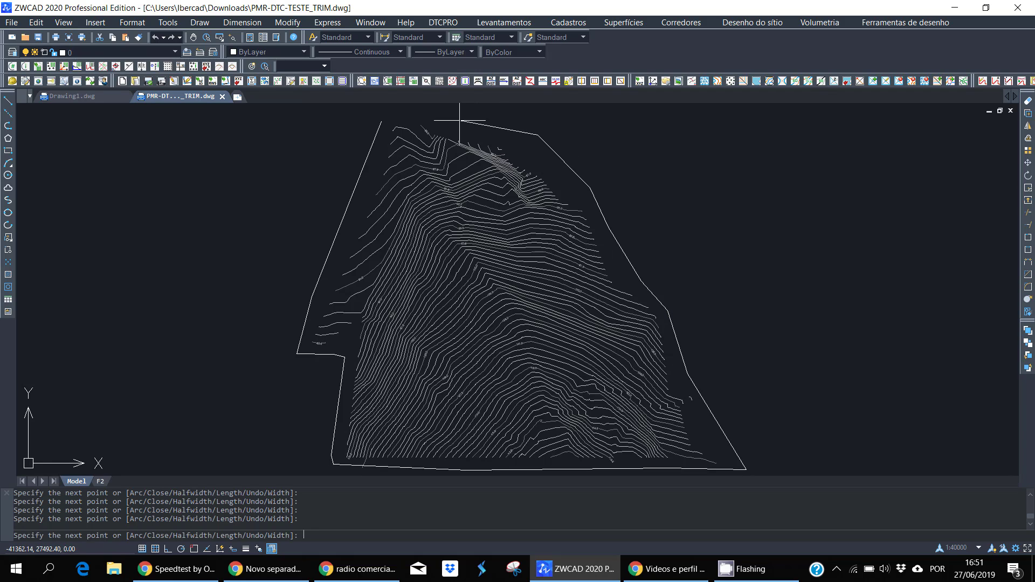
left_click(460, 121)
type("c")
key("Return")
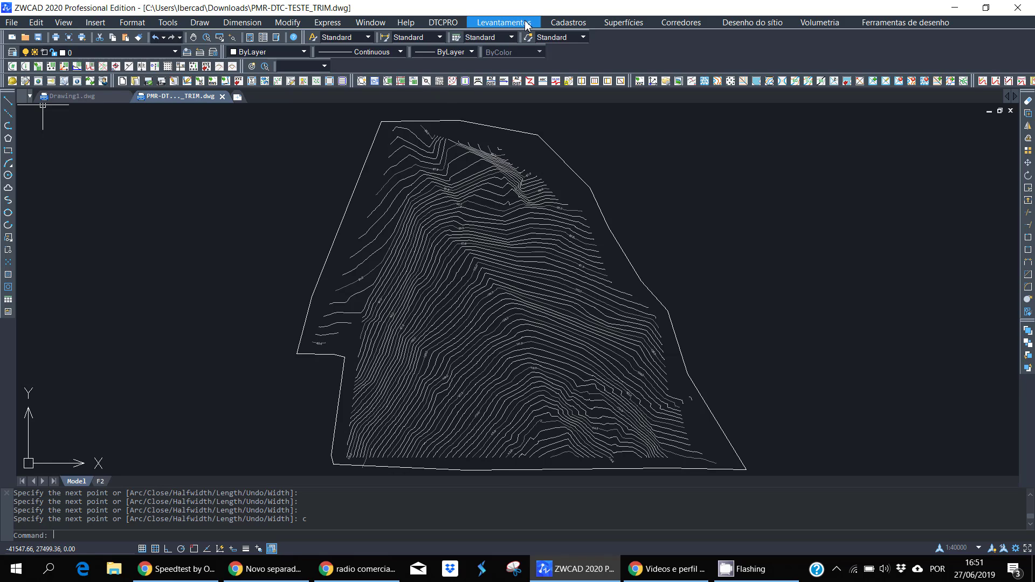
Step: Start a new surface from the Surfaces menu and name it 'curvas sem pontos-'
left_click(624, 23)
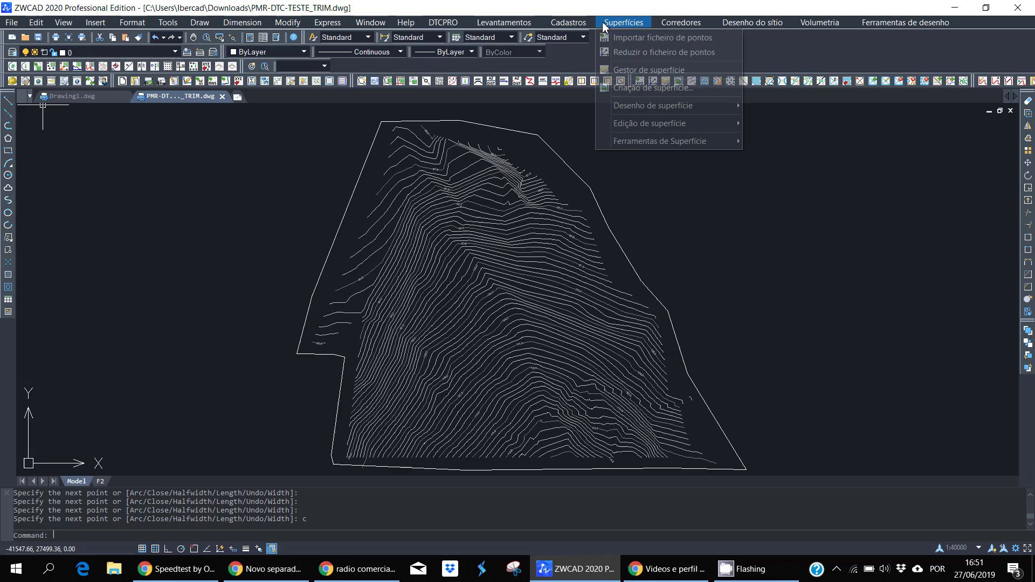
left_click(659, 90)
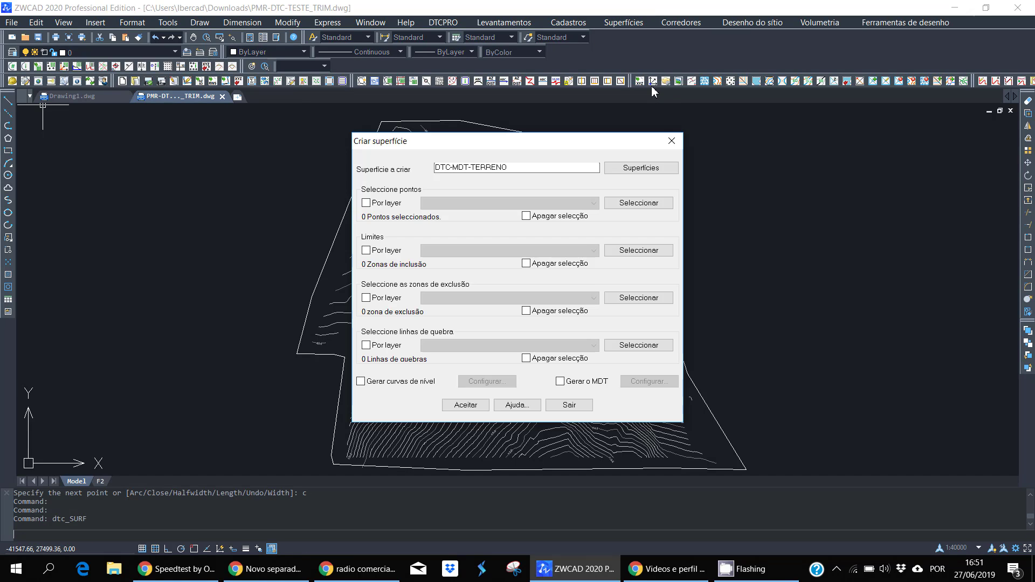
double_click(518, 167)
type("cur")
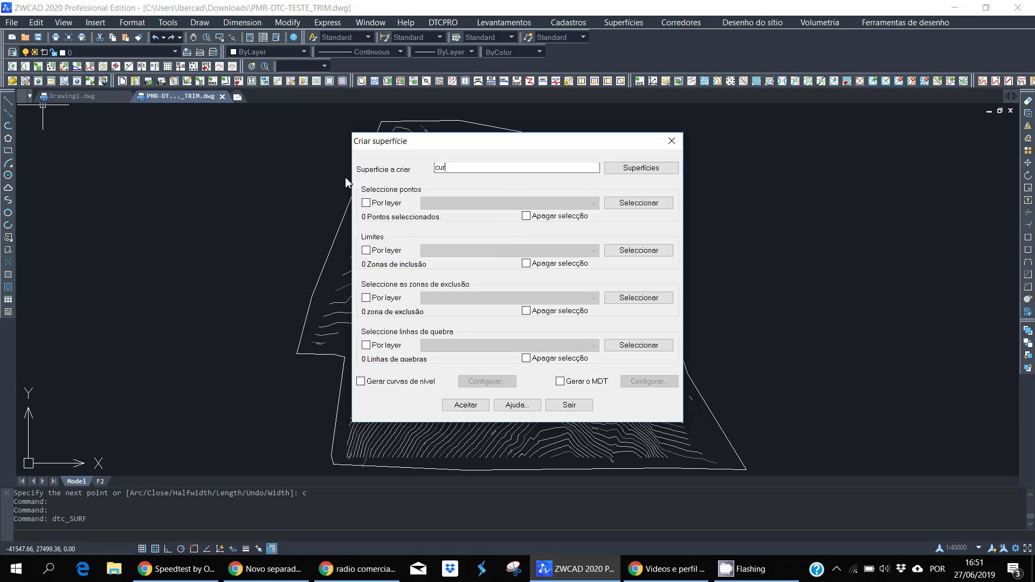
type("vas s")
type("em pont")
type("os-")
Step: Window-select the contour lines to take the 148 contour points for the surface
left_click(641, 205)
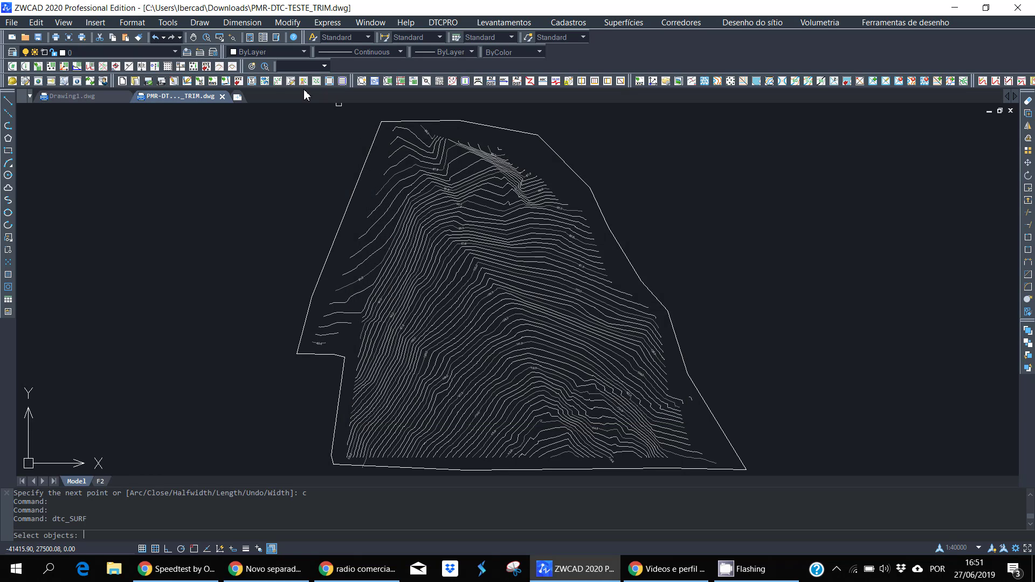
left_click(302, 110)
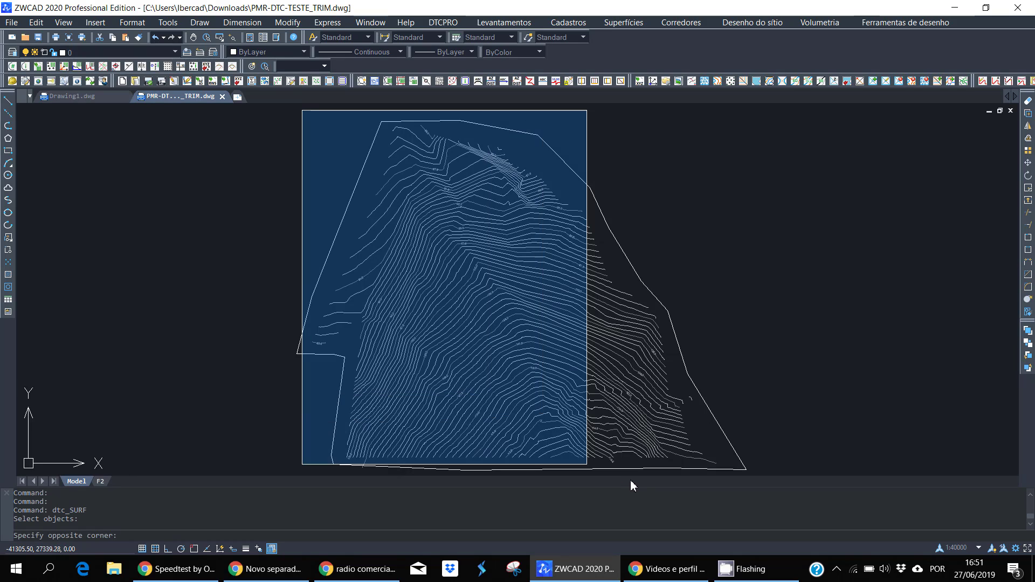
left_click(731, 473)
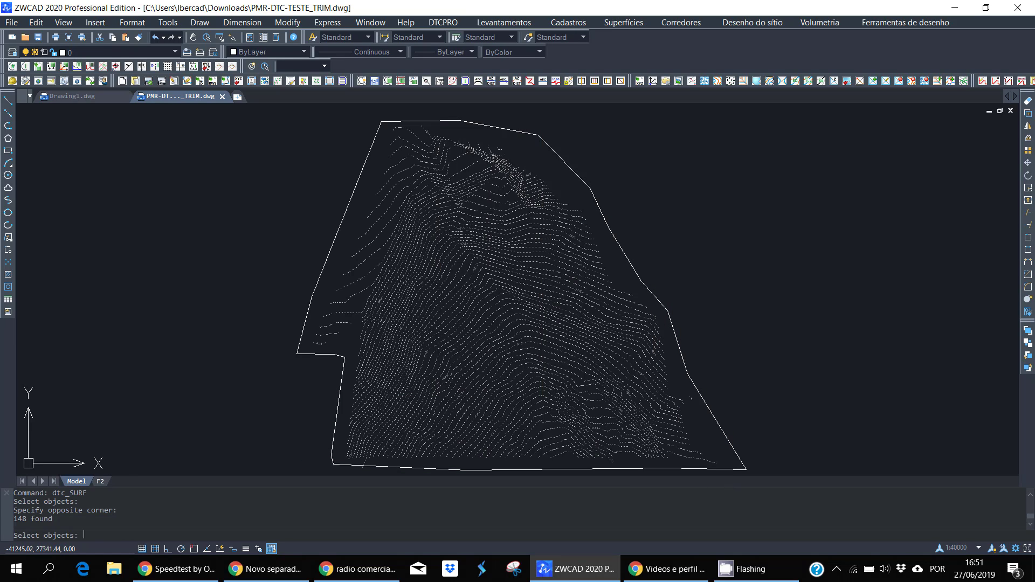
key("Return")
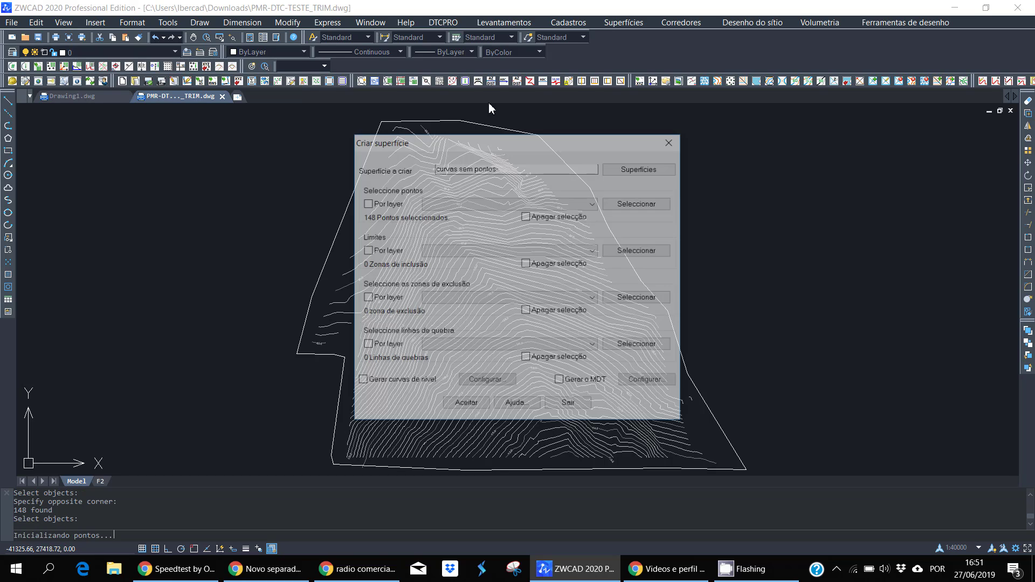
Step: Set the outer boundary polyline as the inclusion zone and create surface 'curvas sem pontos-'
left_click(639, 251)
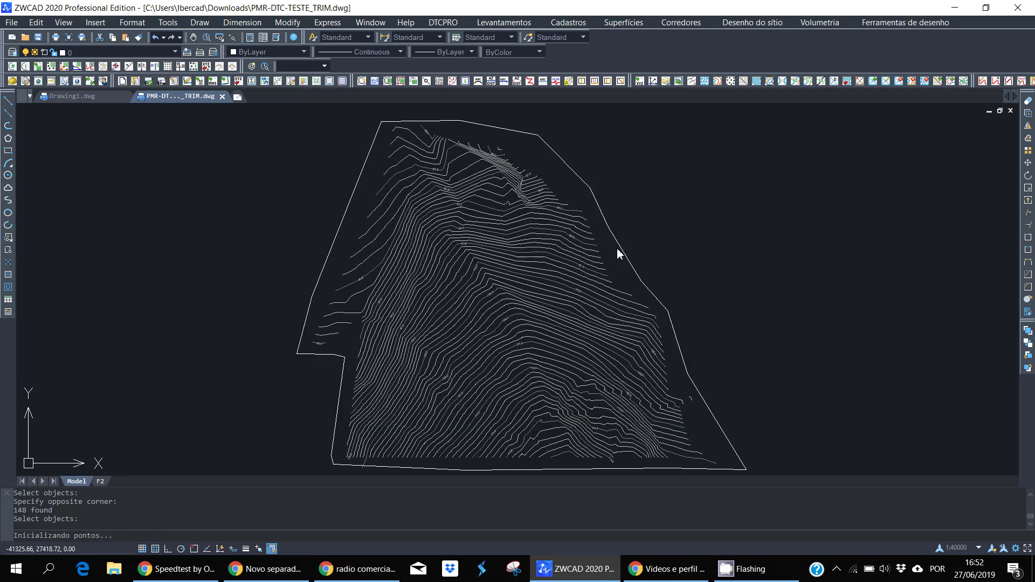
left_click(619, 241)
key("Return")
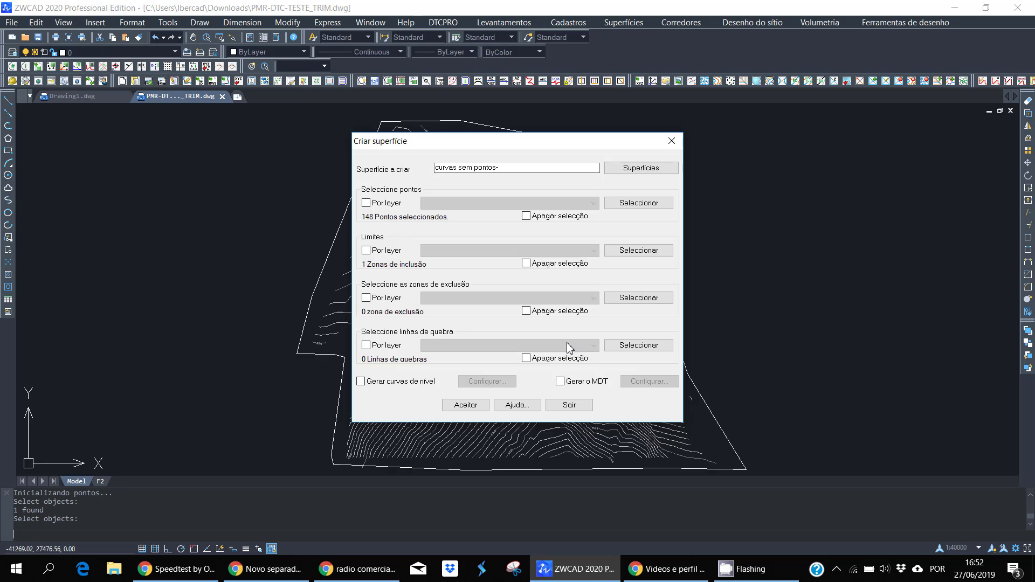
left_click(466, 405)
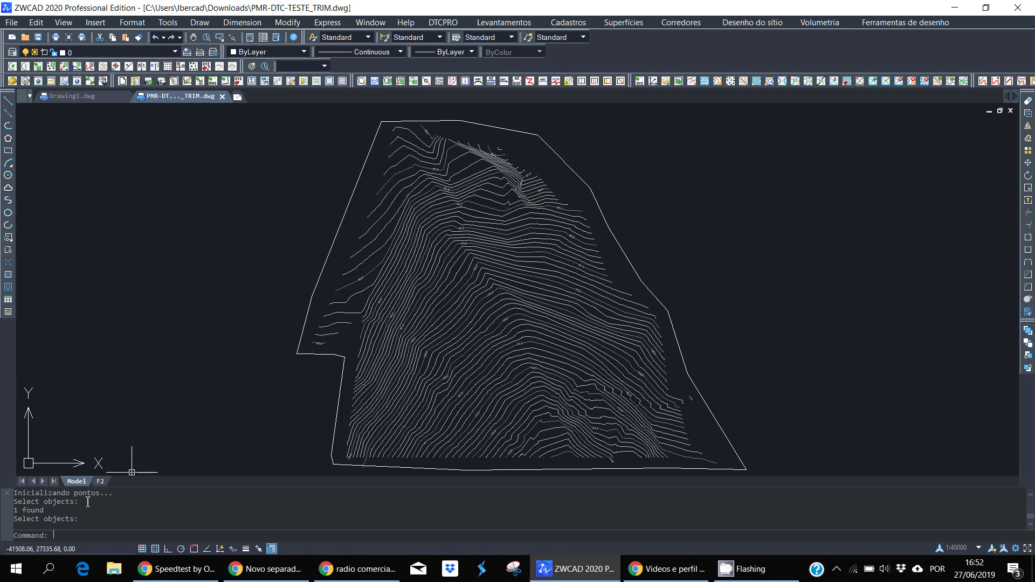
Step: Start extracting cross-sections from the surface along a two-point line from top to bottom of the terrain
left_click(673, 25)
mouse_move(707, 52)
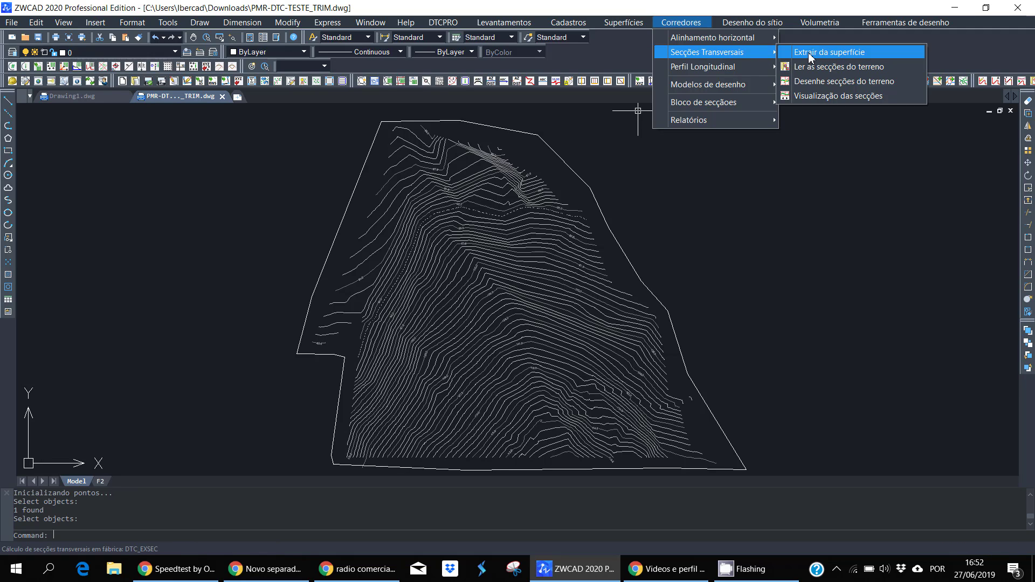
left_click(809, 56)
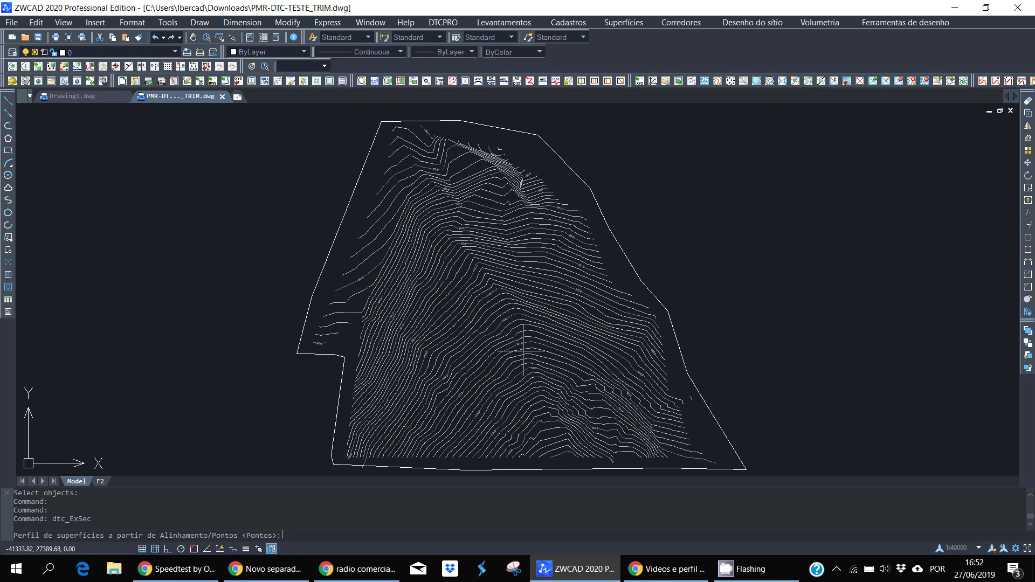
key("Return")
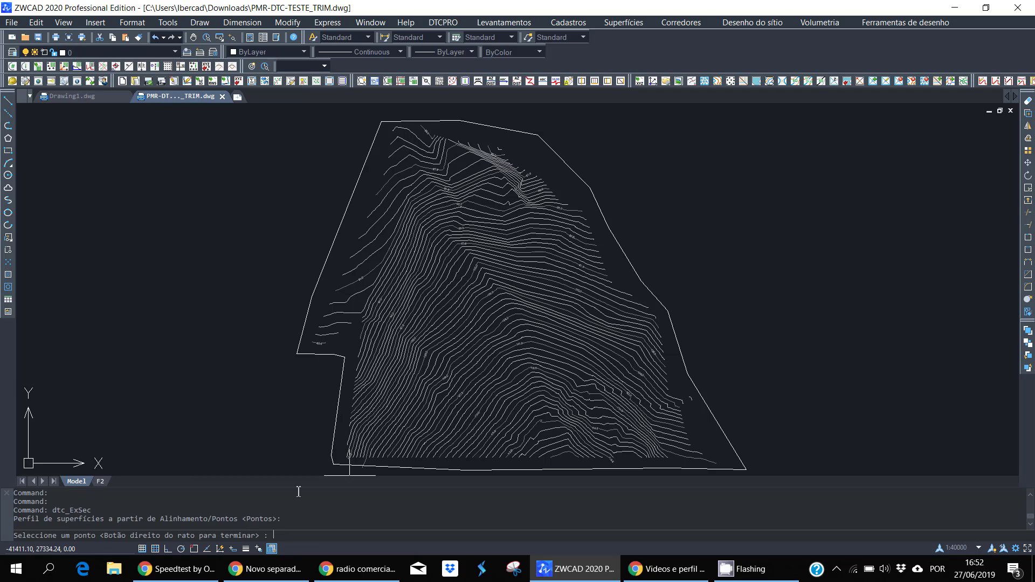
left_click(389, 123)
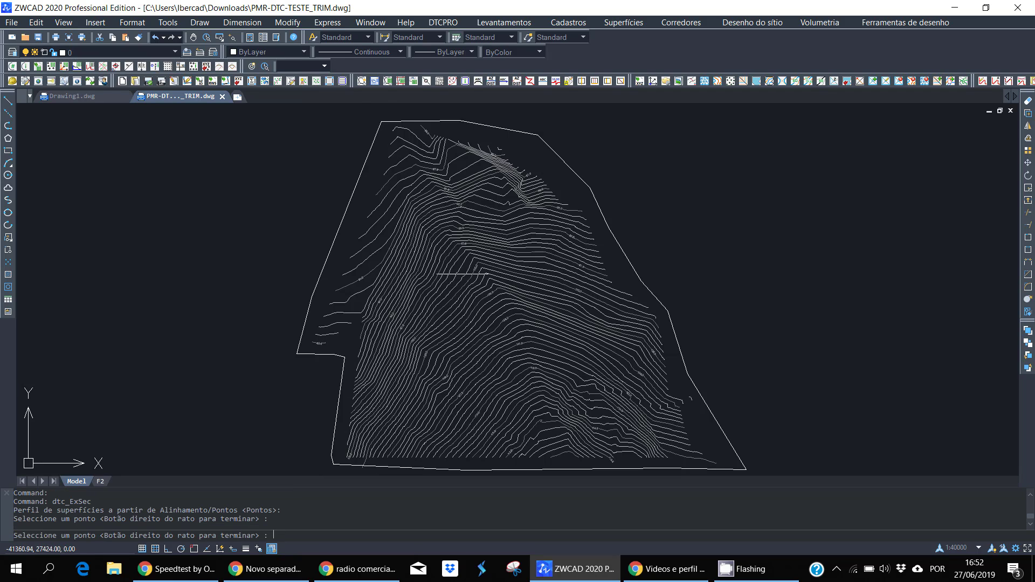
left_click(548, 463)
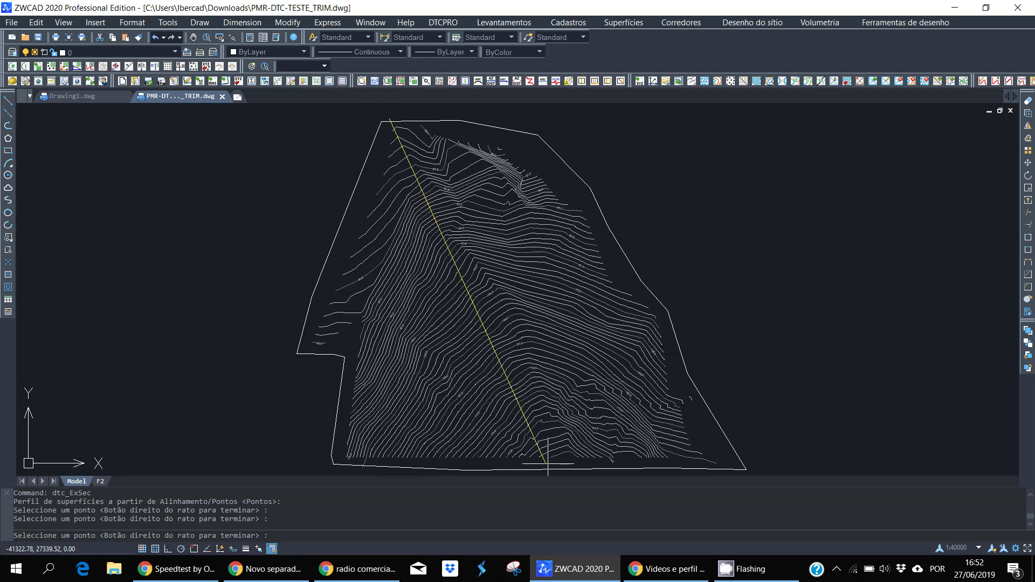
right_click(574, 431)
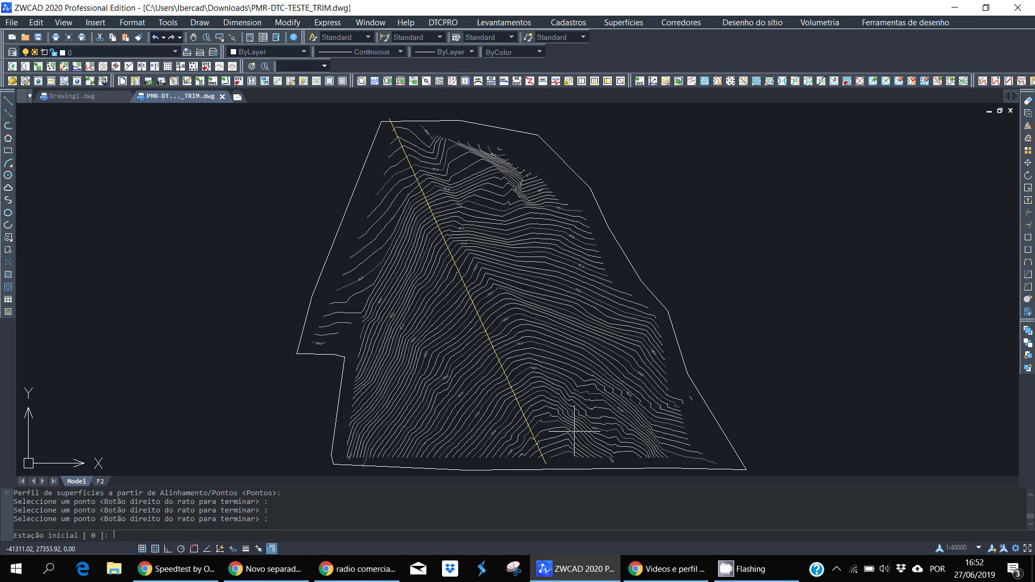
Step: Use start station 0, spacing 10, widths 20 each side, and surface 'curvas sem pontos-'
key("Return")
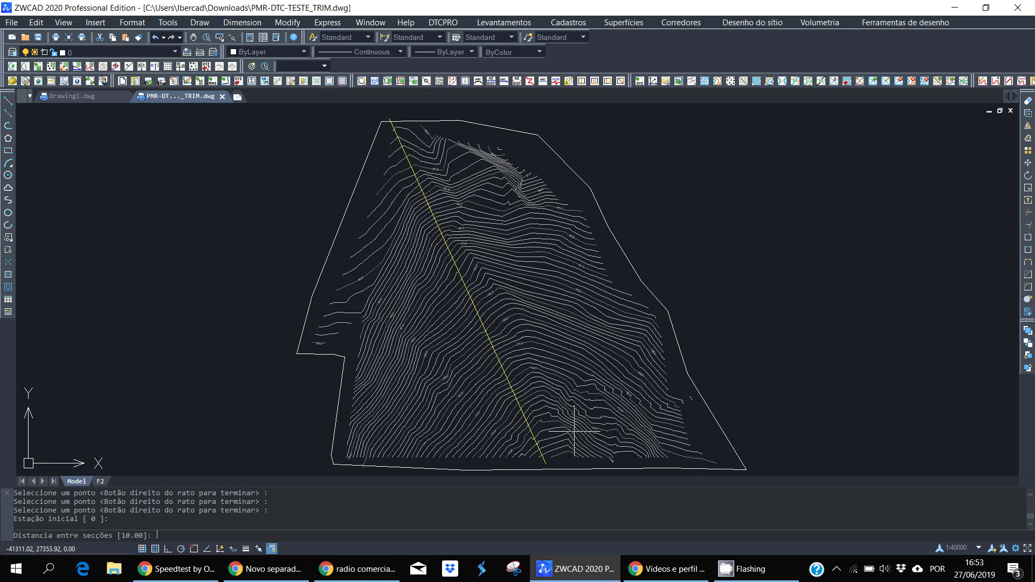
key("Return")
type("20")
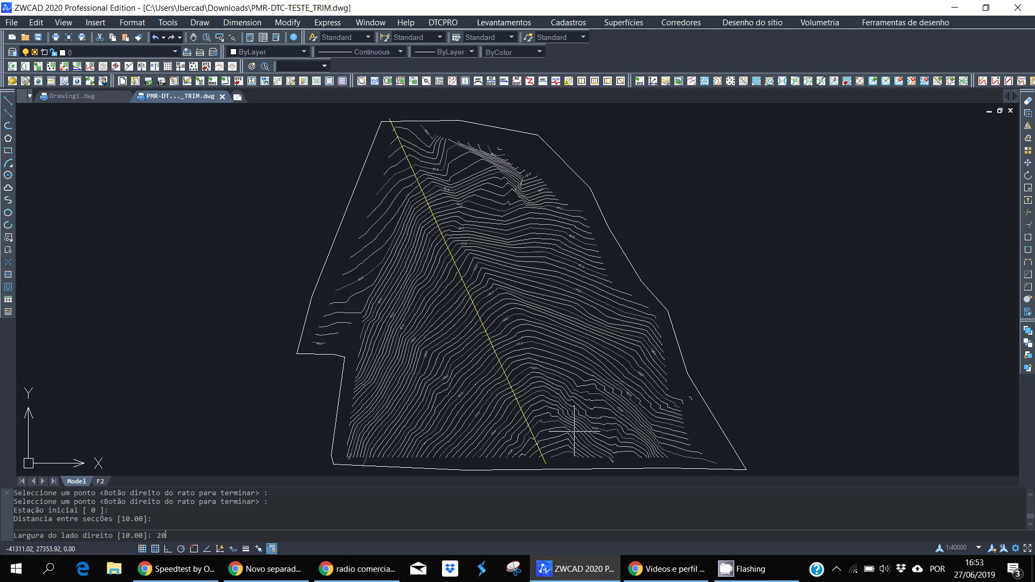
key("Return")
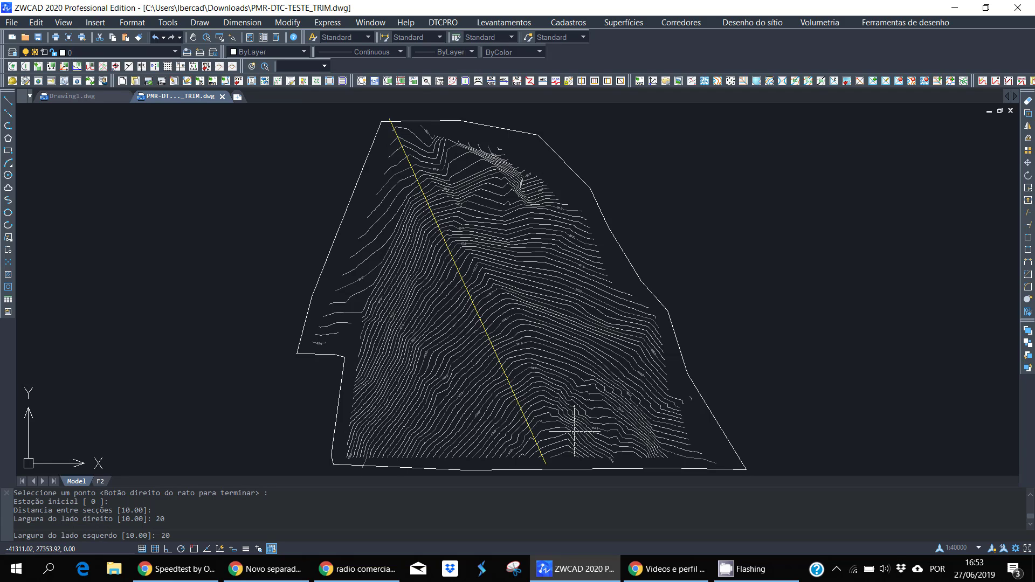
key("Return")
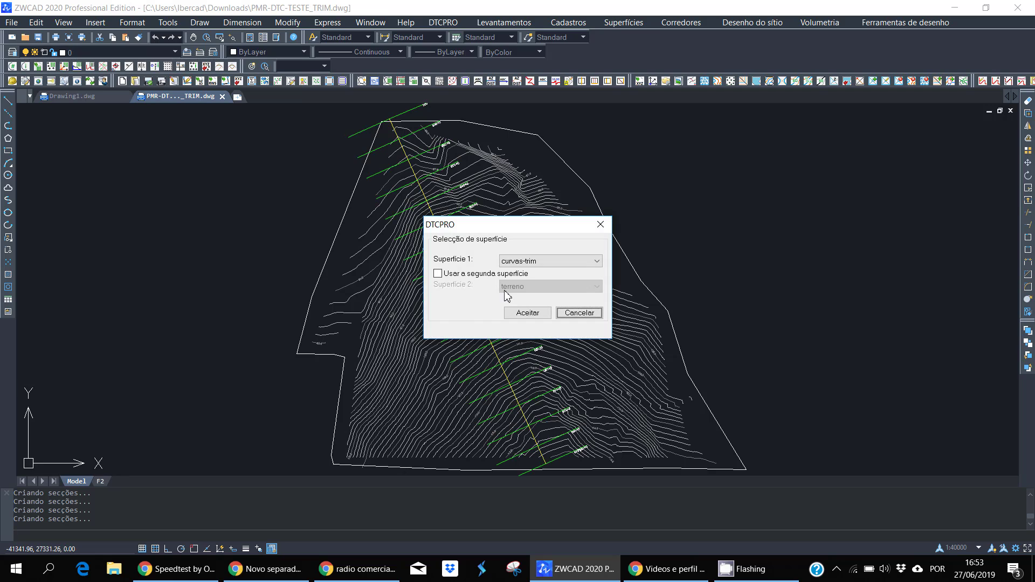
left_click(539, 262)
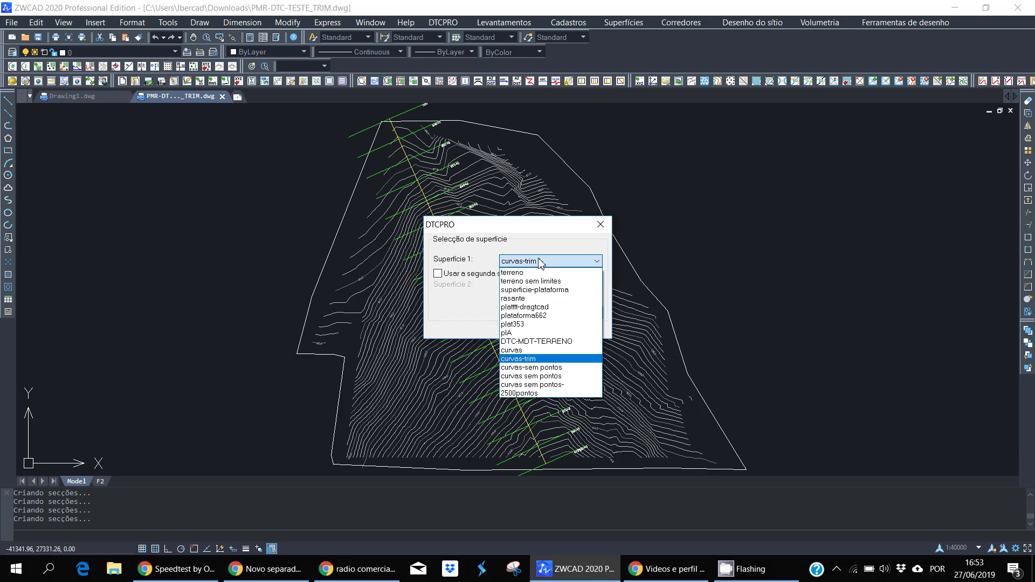
left_click(562, 385)
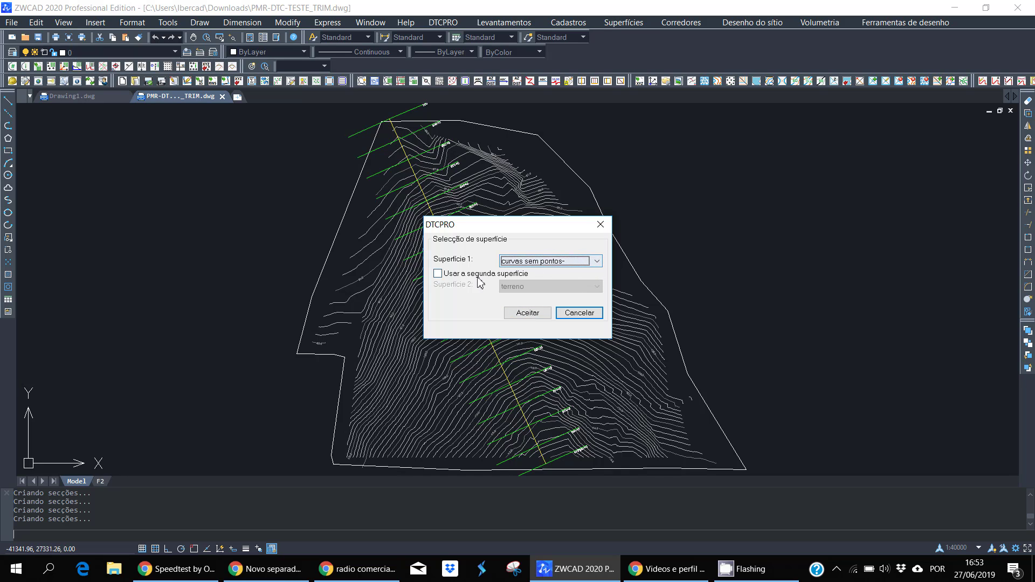
left_click(527, 314)
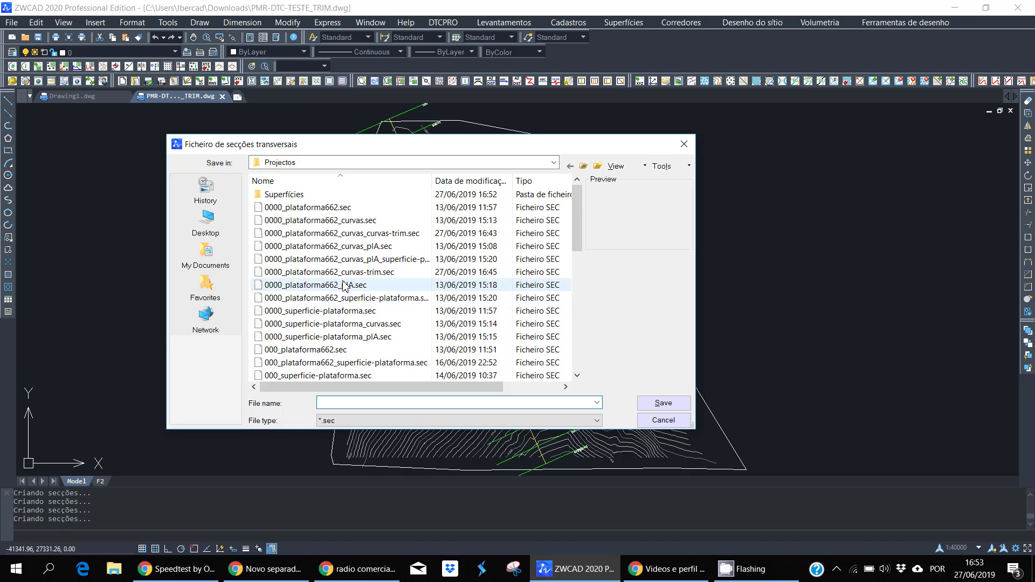
Step: Save the cross-sections as curvas.sec, replacing the existing file
left_click(335, 207)
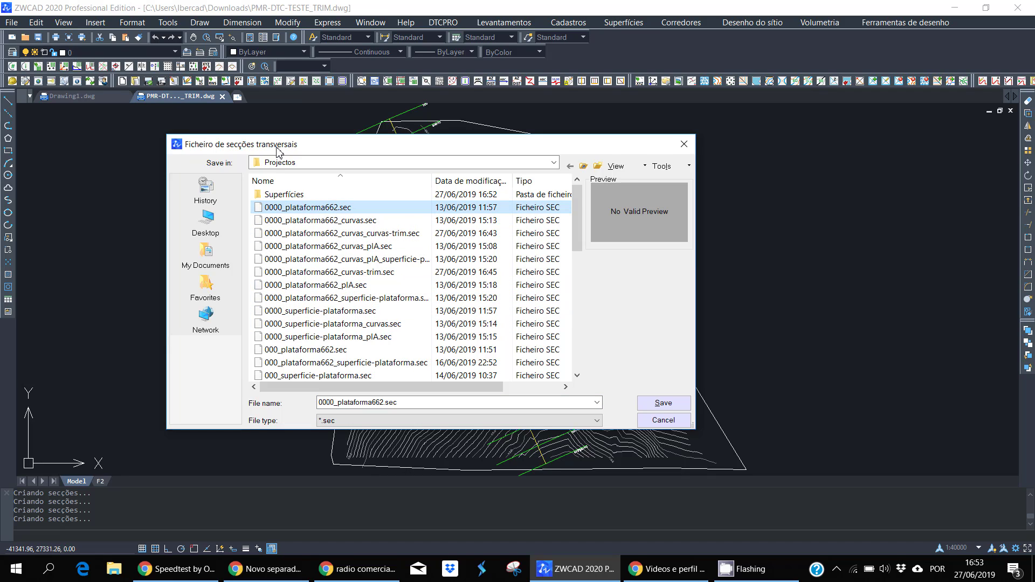
double_click(437, 403)
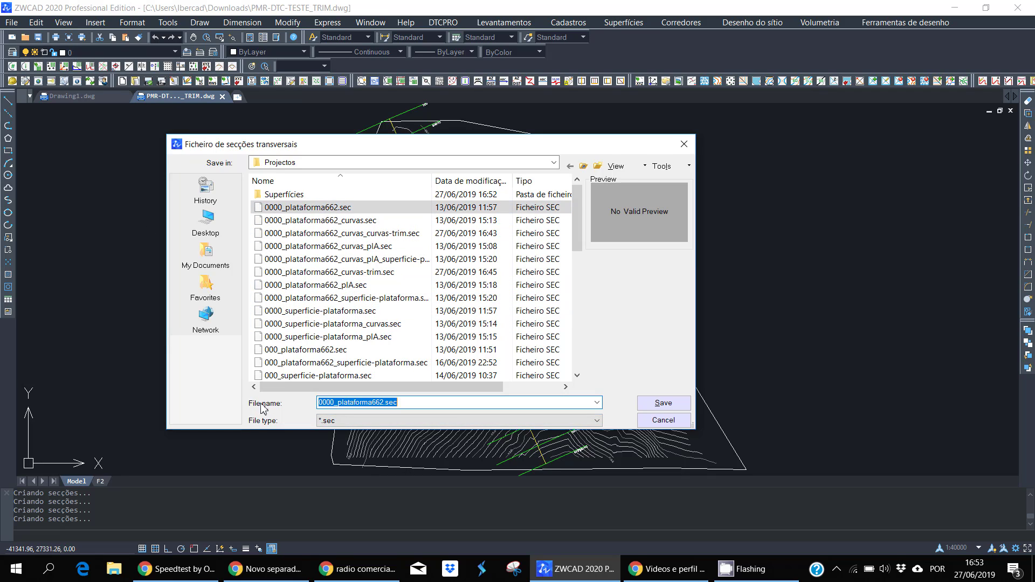
type("curvas")
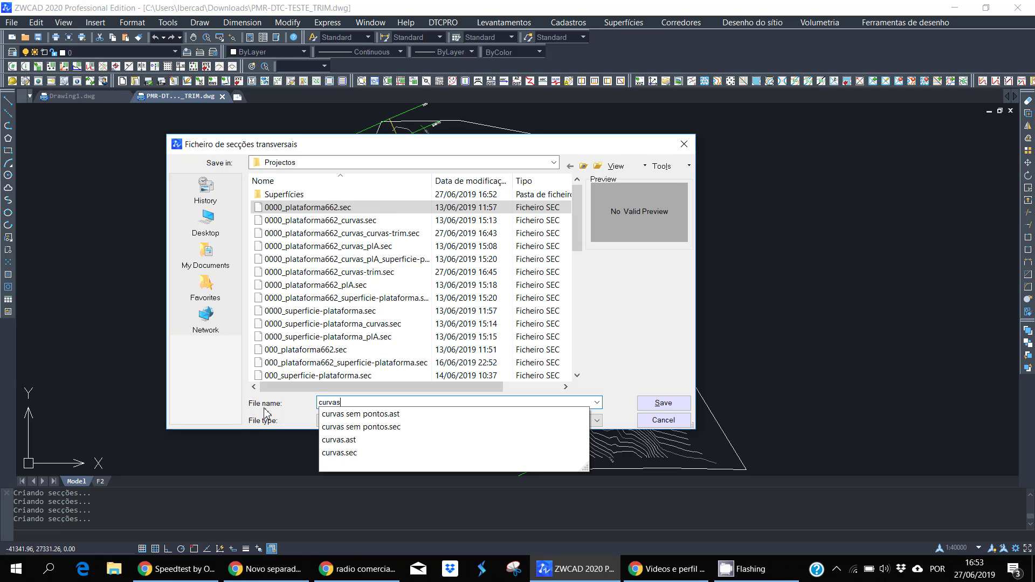
key("Return")
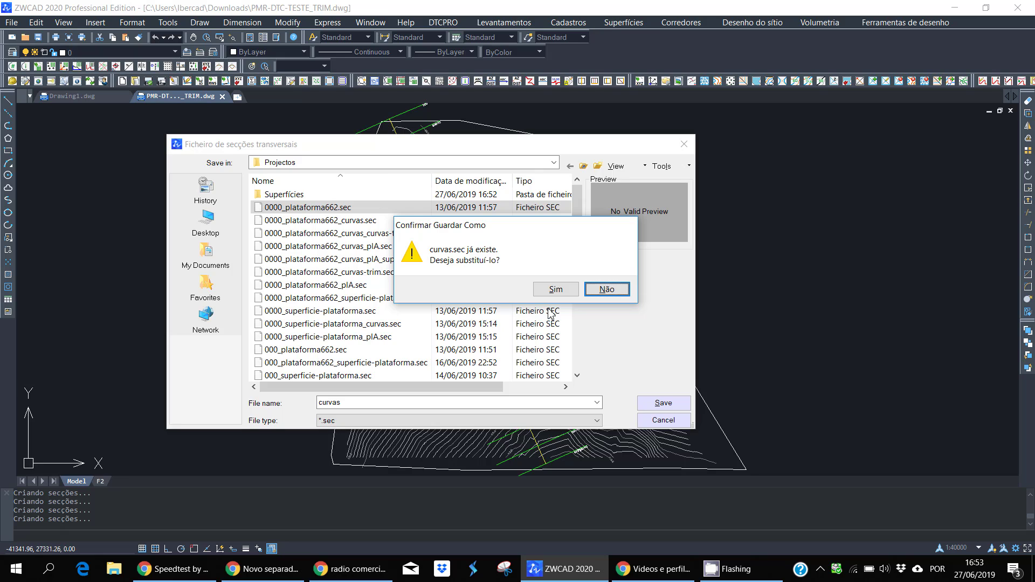
left_click(555, 290)
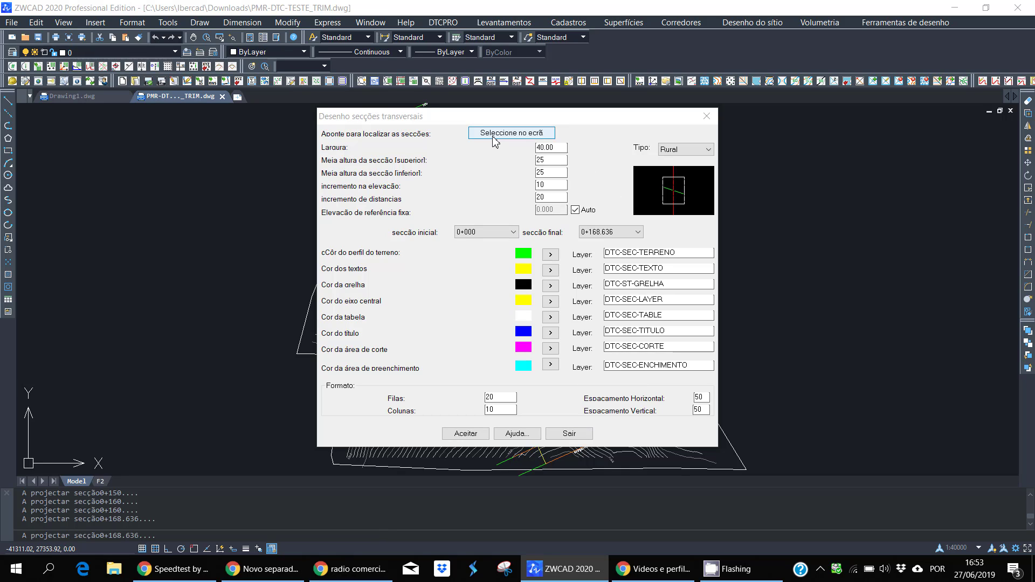
Step: Place the cross-section plot grid beside the contour plan with 20 rows and 10 columns
left_click(528, 134)
scroll(526, 245, "up", 3)
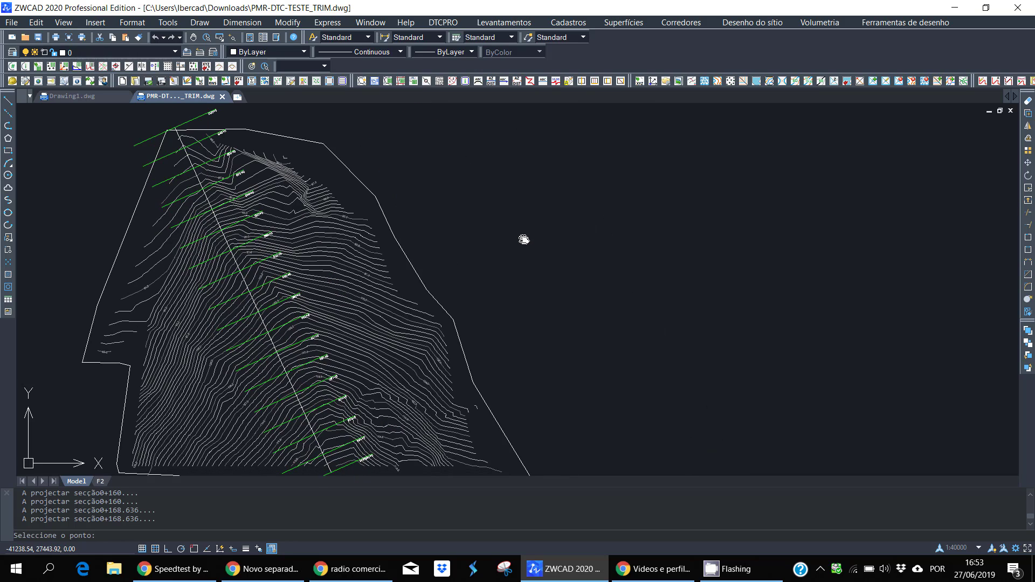
middle_click_drag(527, 245, 516, 246)
left_click(536, 185)
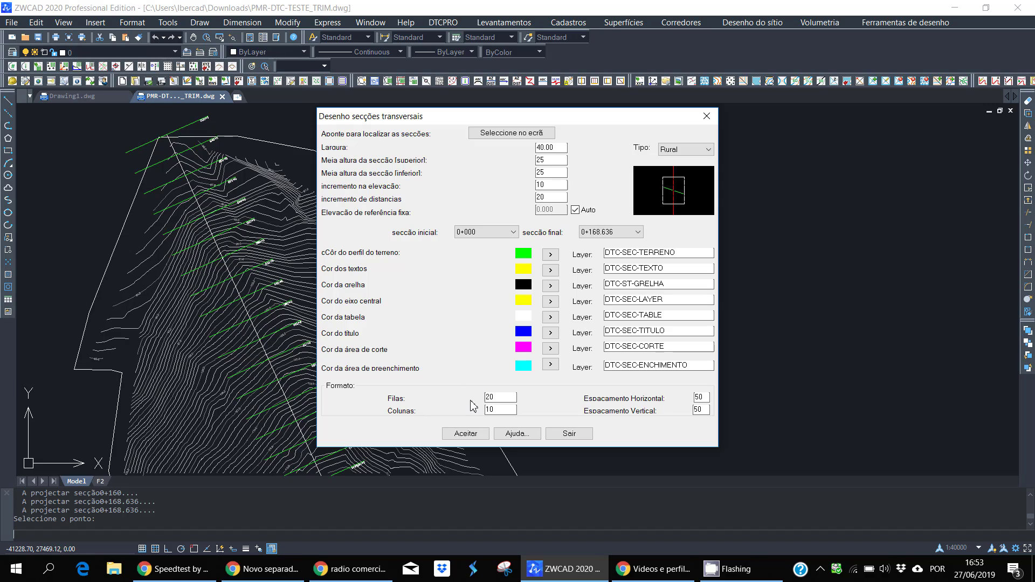
double_click(500, 412)
key("shift+Tab")
left_click(465, 433)
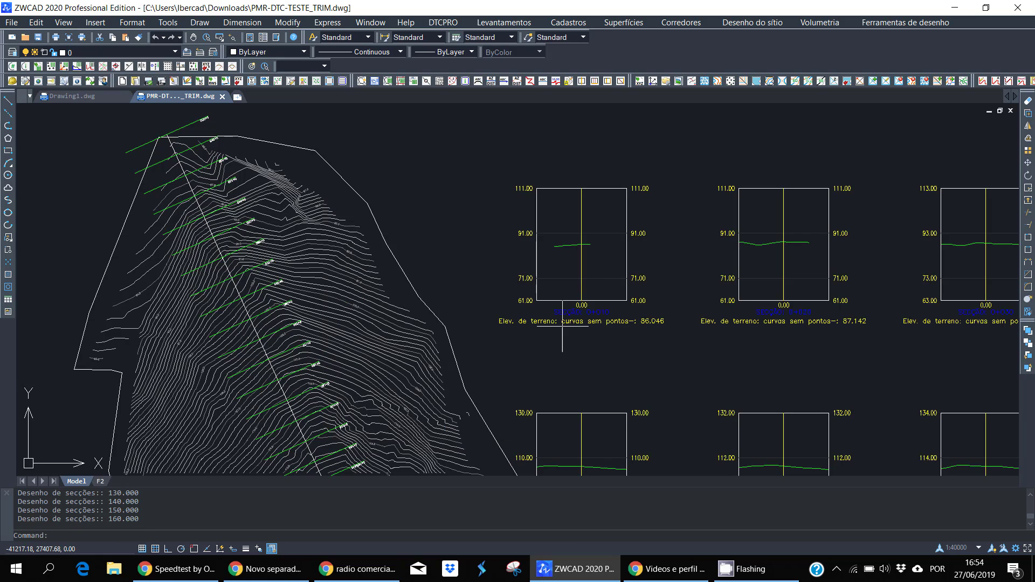
scroll(609, 310, "down", 3)
middle_click_drag(719, 342, 545, 300)
scroll(756, 362, "down", 1)
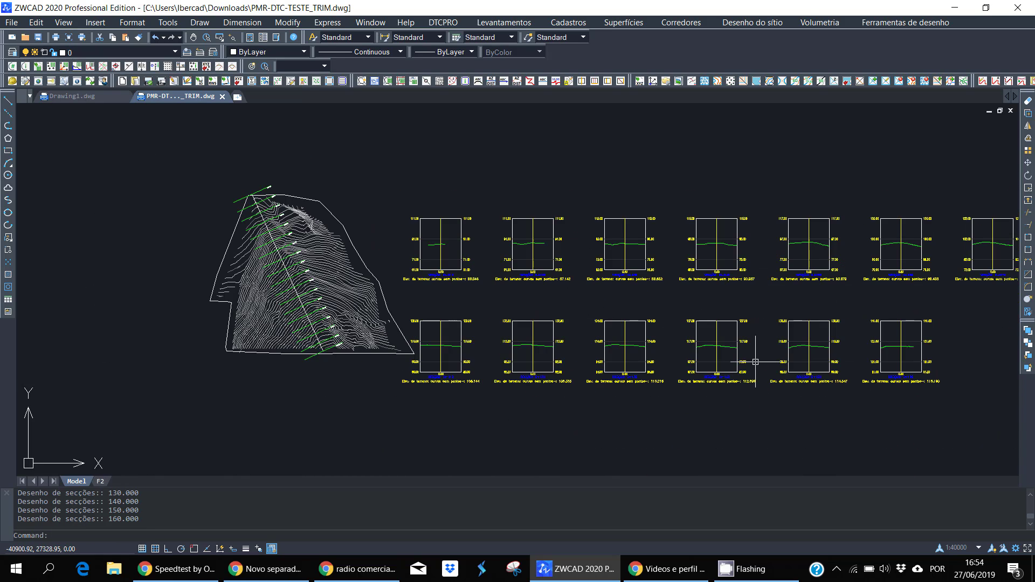
scroll(755, 362, "down", 1)
mouse_move(756, 362)
middle_mouse_down()
mouse_move(553, 316)
mouse_move(393, 307)
middle_mouse_up()
scroll(553, 316, "up", 1)
scroll(531, 296, "up", 1)
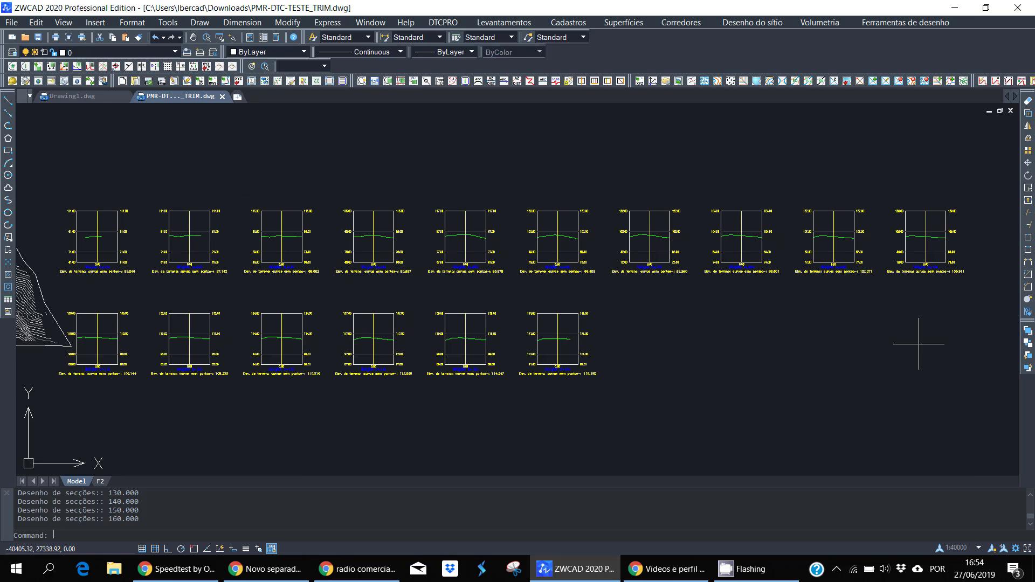
scroll(762, 358, "down", 1)
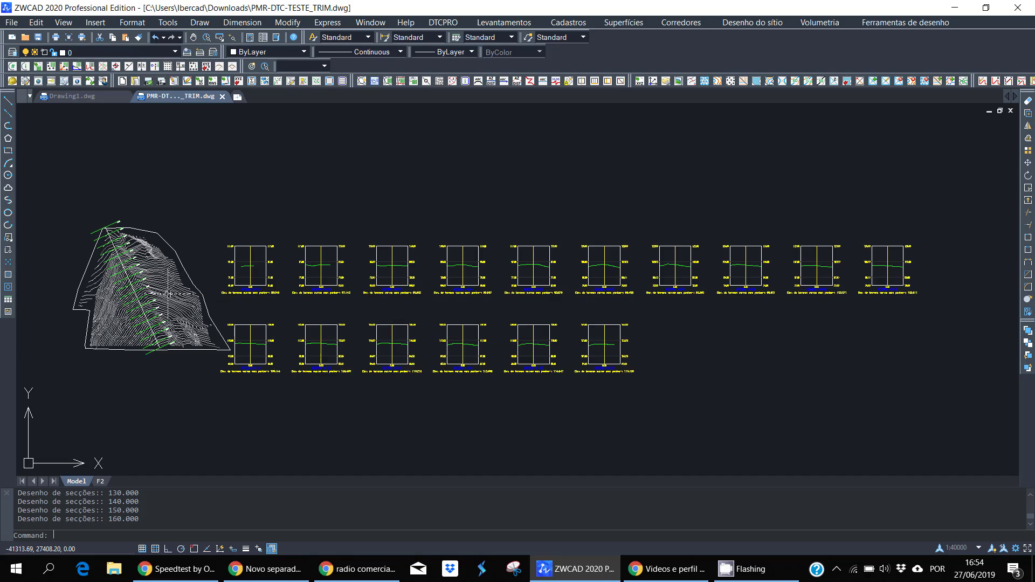
scroll(169, 294, "up", 1)
mouse_move(168, 294)
middle_mouse_down()
mouse_move(367, 325)
mouse_move(266, 250)
middle_mouse_up()
scroll(367, 326, "up", 1)
scroll(367, 326, "up", 1)
scroll(266, 249, "down", 1)
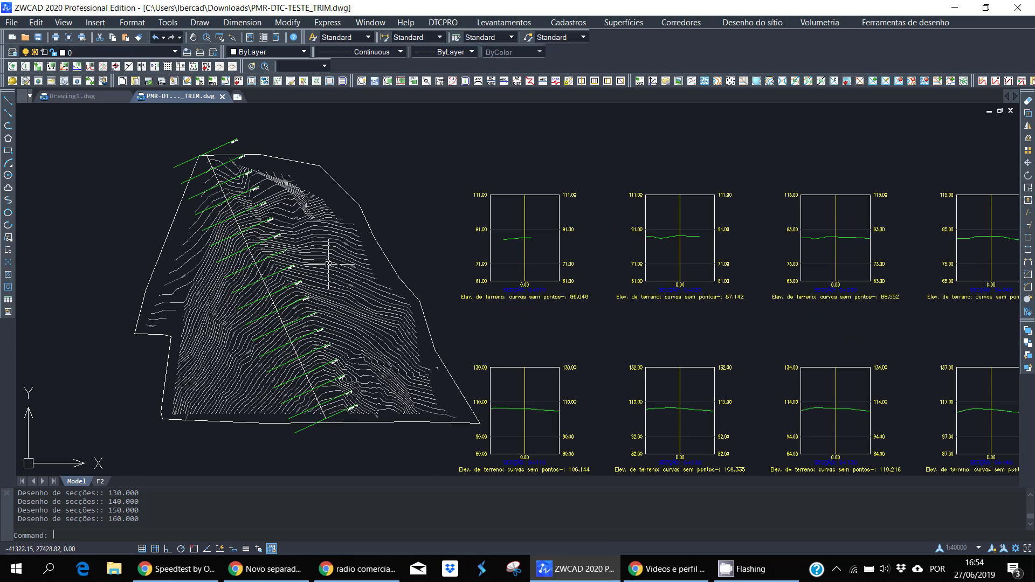
Step: Extract a longitudinal profile along a two-point line across the plan over surface 'curvas sem pontos-'
left_click(623, 23)
mouse_move(681, 23)
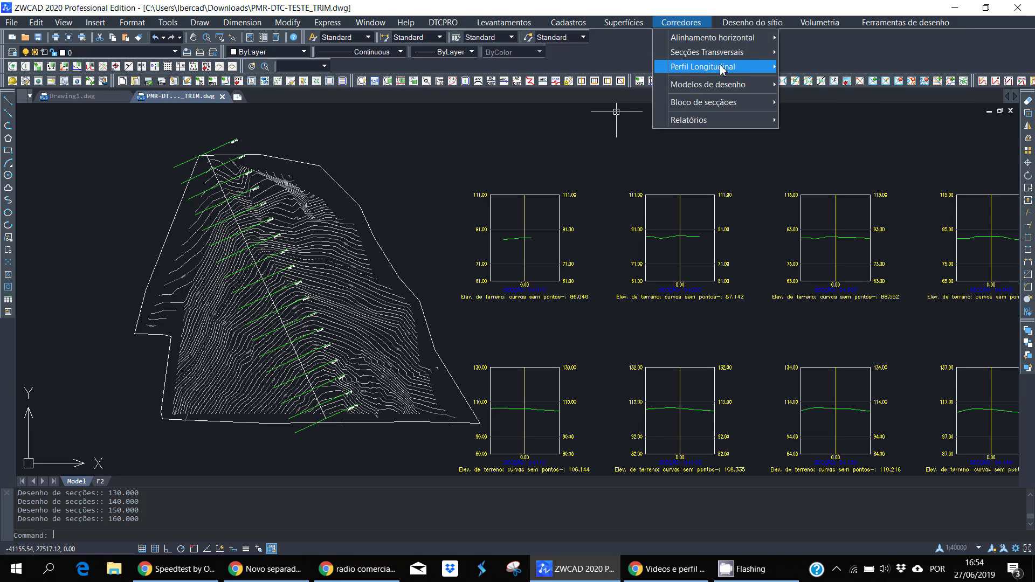
mouse_move(703, 67)
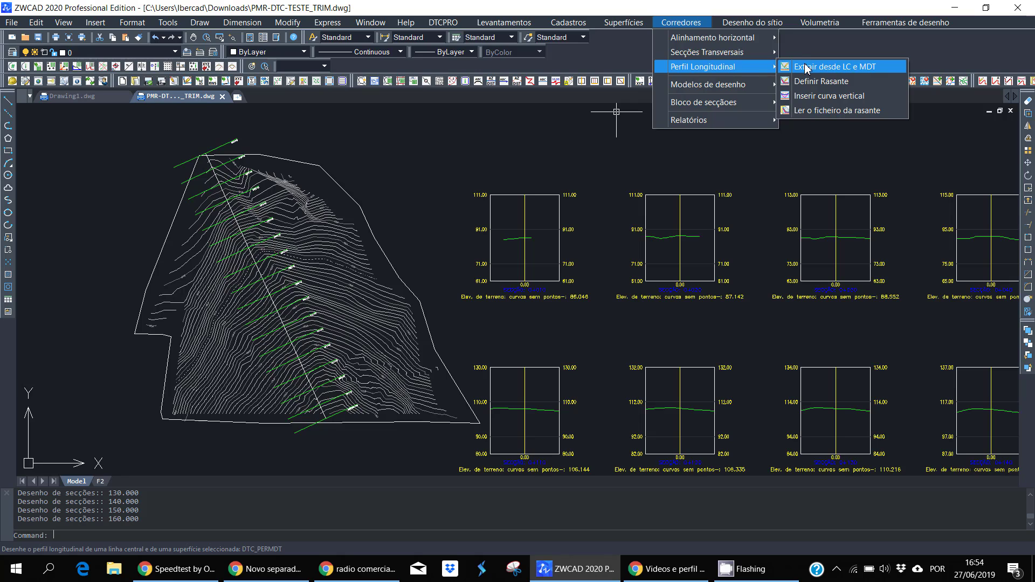
left_click(797, 67)
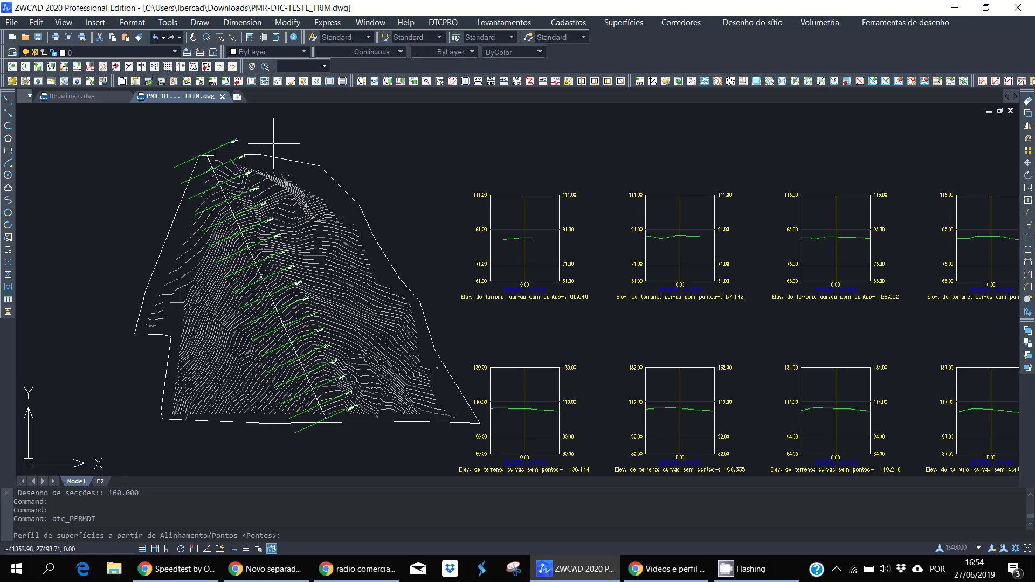
type("p")
key("Return")
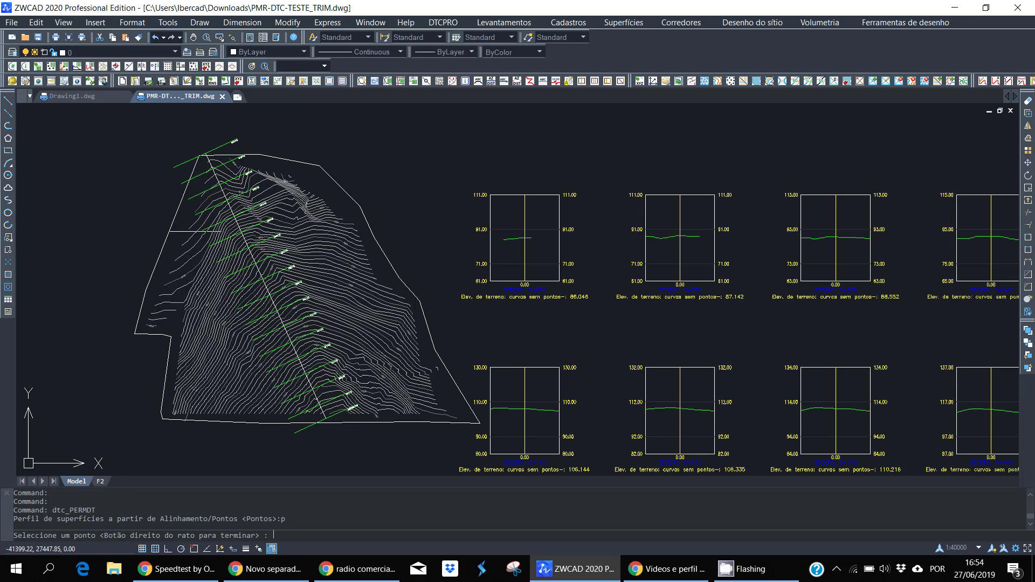
left_click(261, 139)
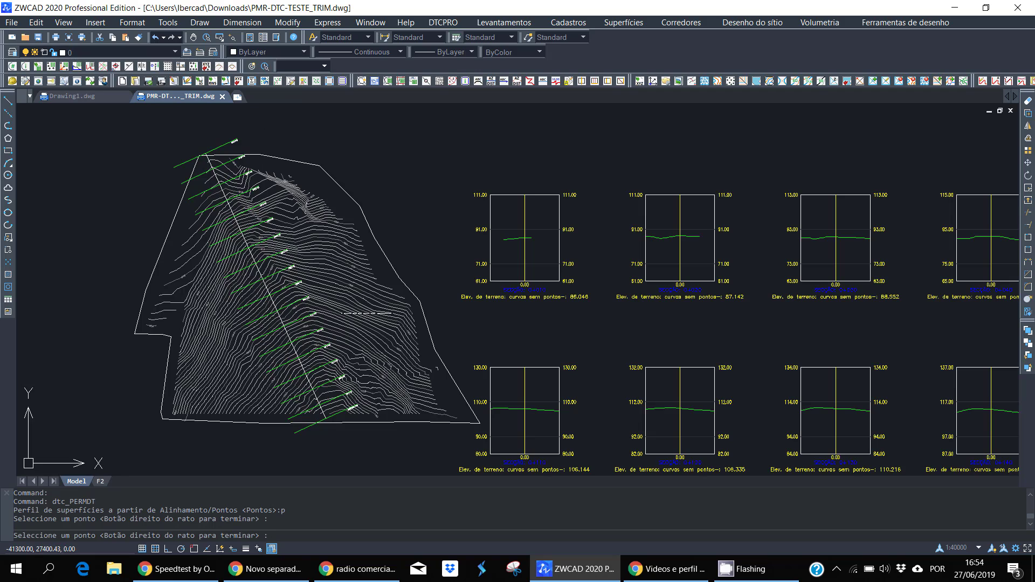
left_click(386, 419)
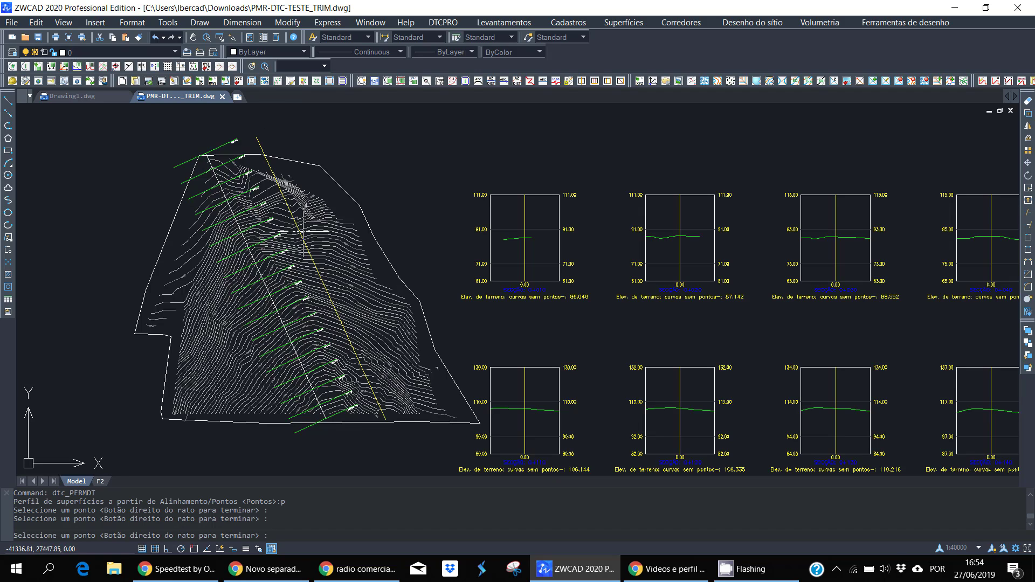
right_click(367, 320)
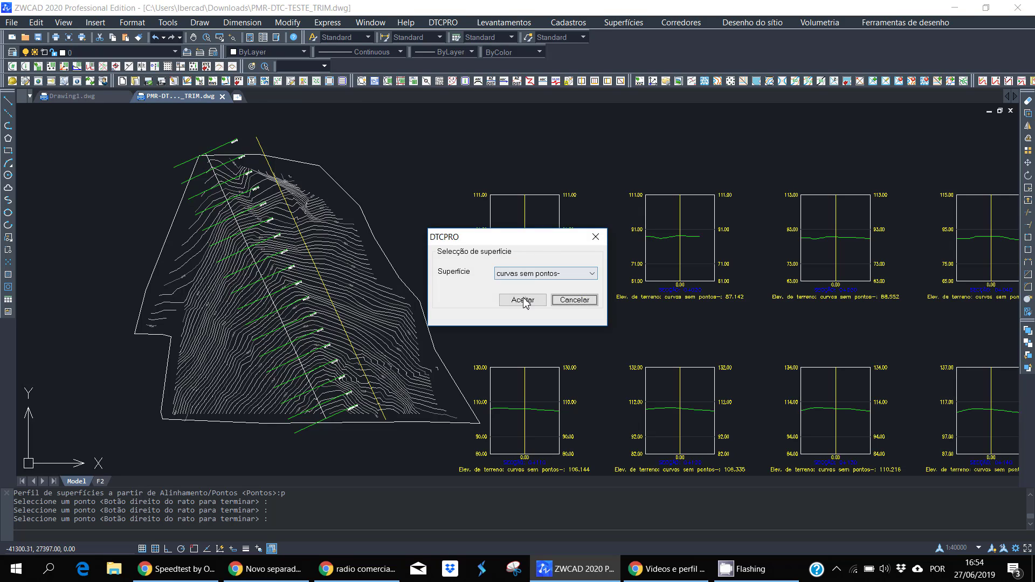
left_click(522, 299)
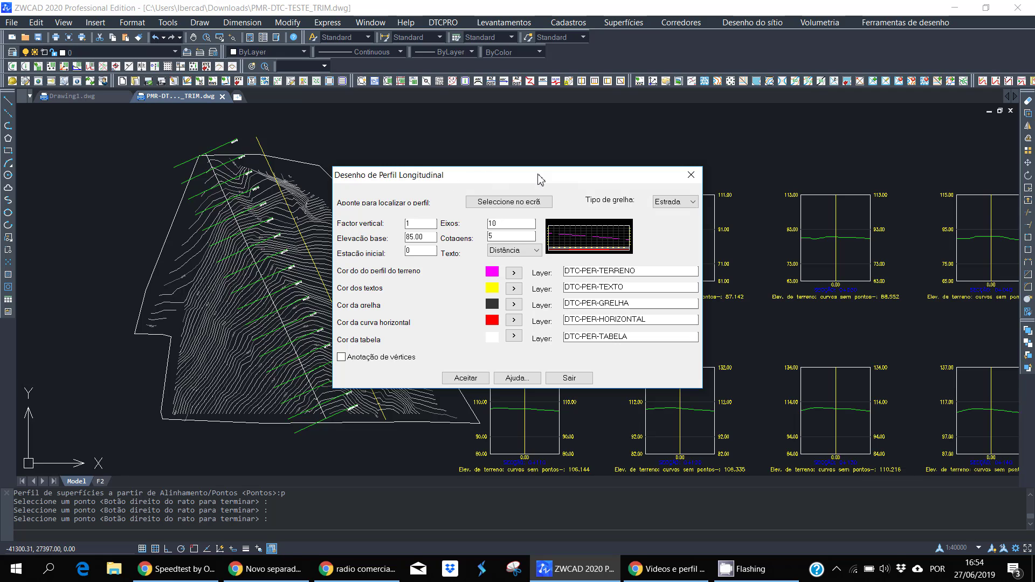
Step: Pick the profile's insertion point, keep base elevation 85.00, and toggle vertex annotation
left_click(512, 203)
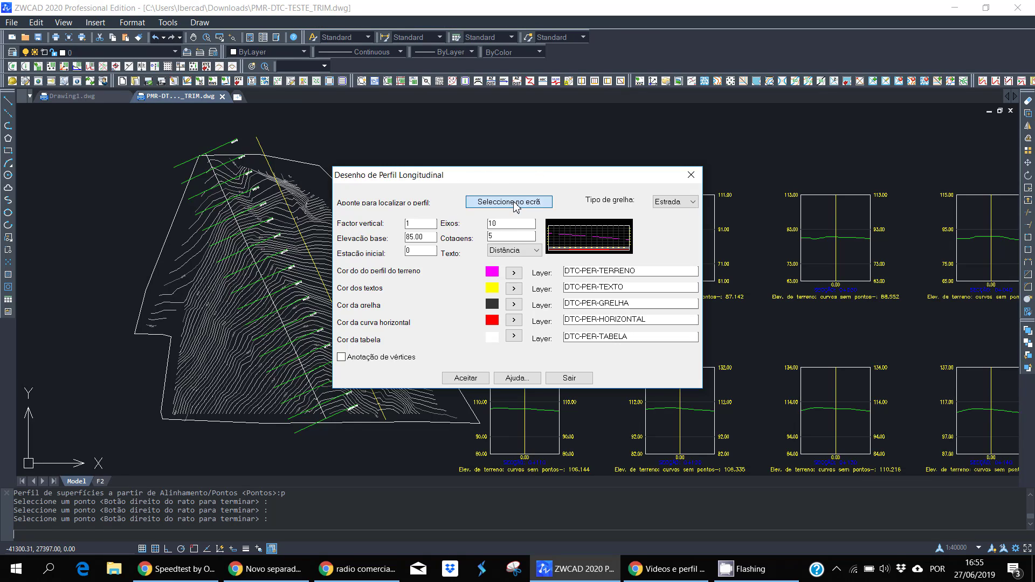
scroll(523, 167, "down", 2)
scroll(523, 167, "down", 2)
middle_click_drag(522, 168, 506, 176)
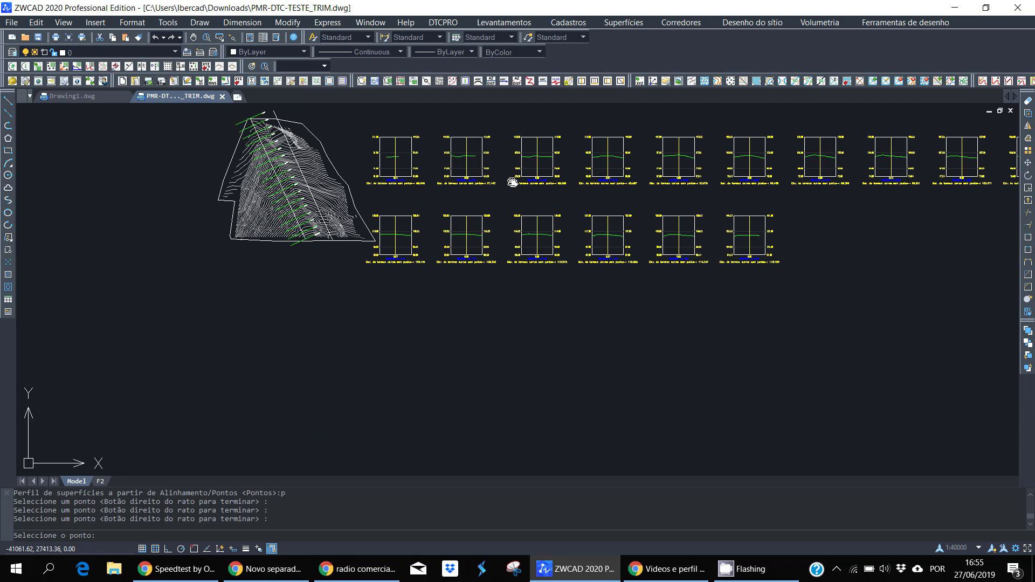
left_click(377, 304)
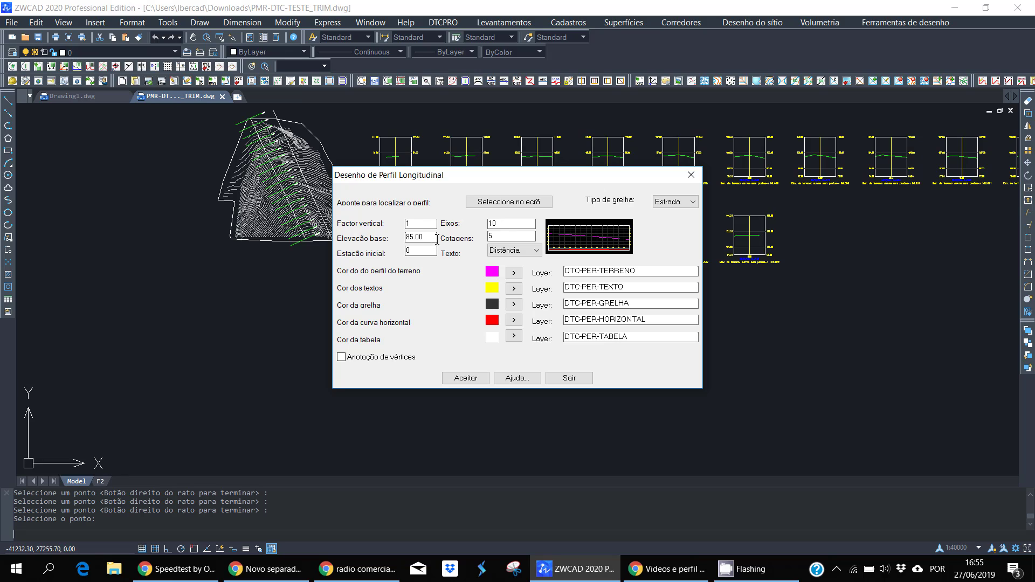
left_click_drag(435, 239, 384, 238)
left_click(374, 360)
Step: Confirm drawing the longitudinal profile and zoom in and out to inspect it
left_click(466, 378)
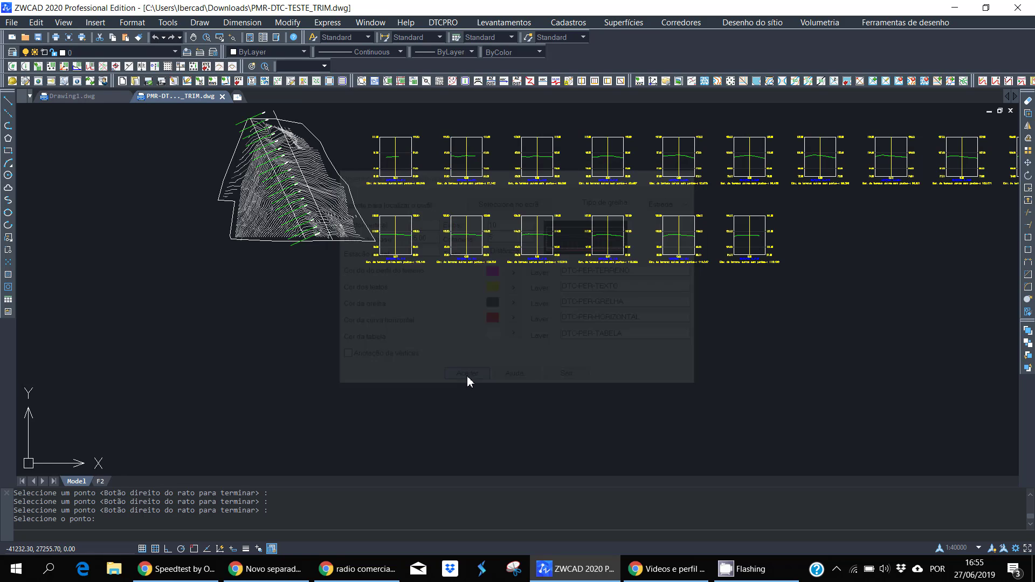
left_click(470, 377)
scroll(438, 282, "up", 2)
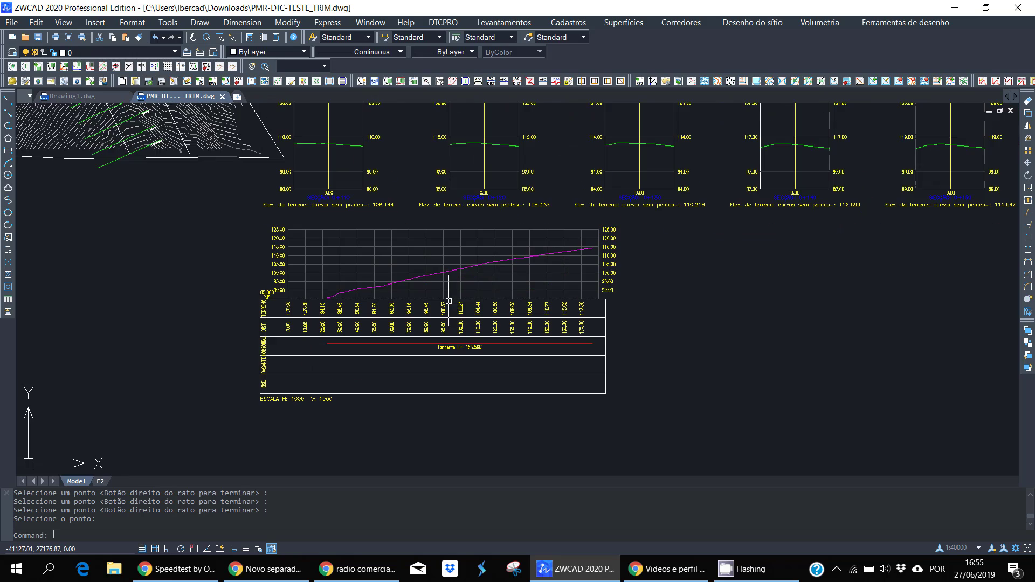
scroll(438, 282, "up", 1)
scroll(438, 283, "up", 1)
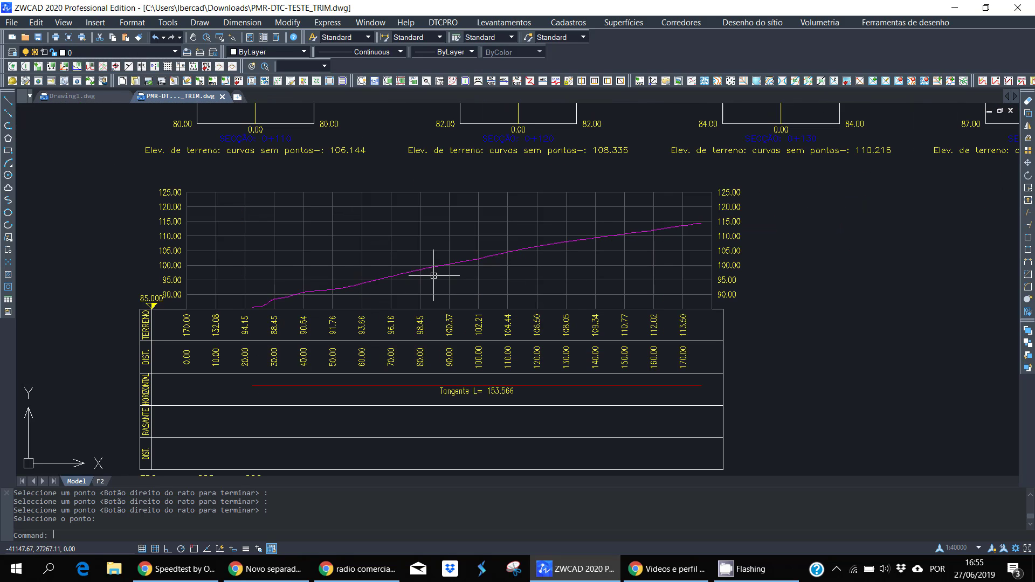
scroll(513, 296, "up", 1)
scroll(513, 296, "up", 1)
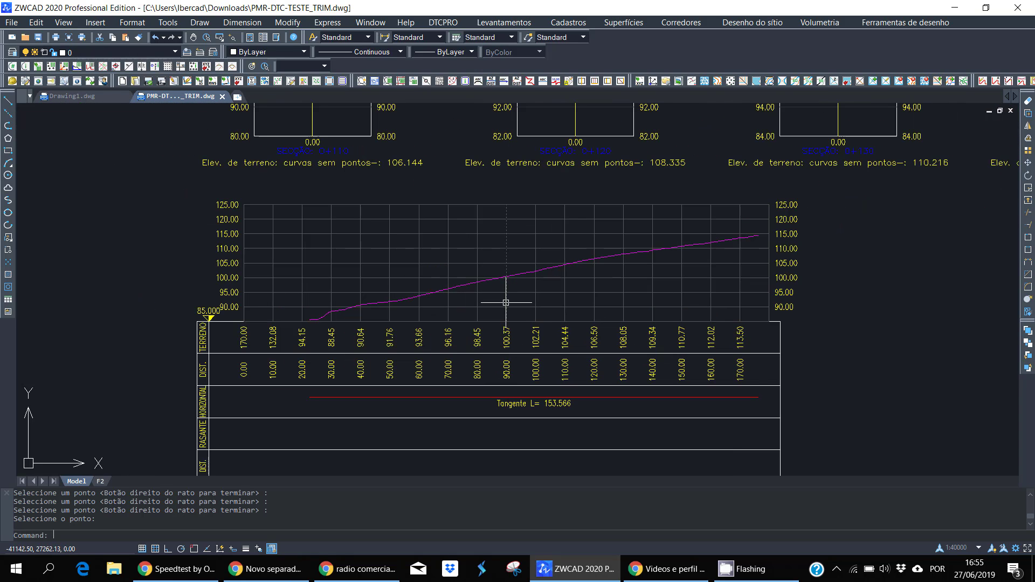
scroll(507, 298, "down", 1)
scroll(406, 279, "down", 1)
scroll(405, 278, "down", 1)
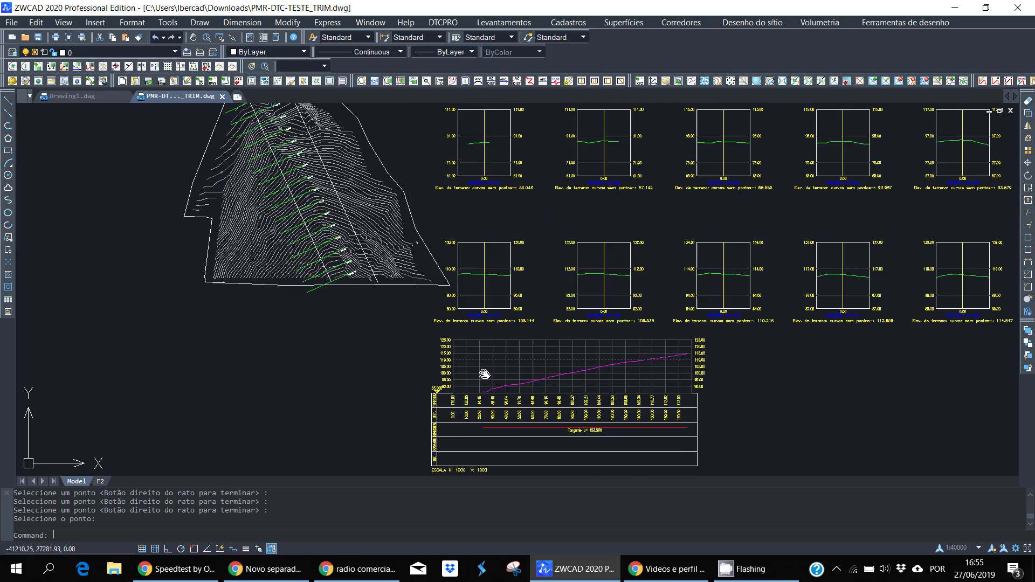
scroll(330, 388, "down", 1)
Step: Pan and zoom around the contour plan, cross-section plots and profile to view them together
mouse_move(330, 389)
middle_mouse_down()
mouse_move(479, 335)
mouse_move(412, 307)
mouse_move(383, 323)
middle_mouse_up()
scroll(377, 314, "down", 1)
scroll(146, 298, "up", 1)
scroll(190, 222, "up", 1)
middle_click_drag(190, 222, 200, 234)
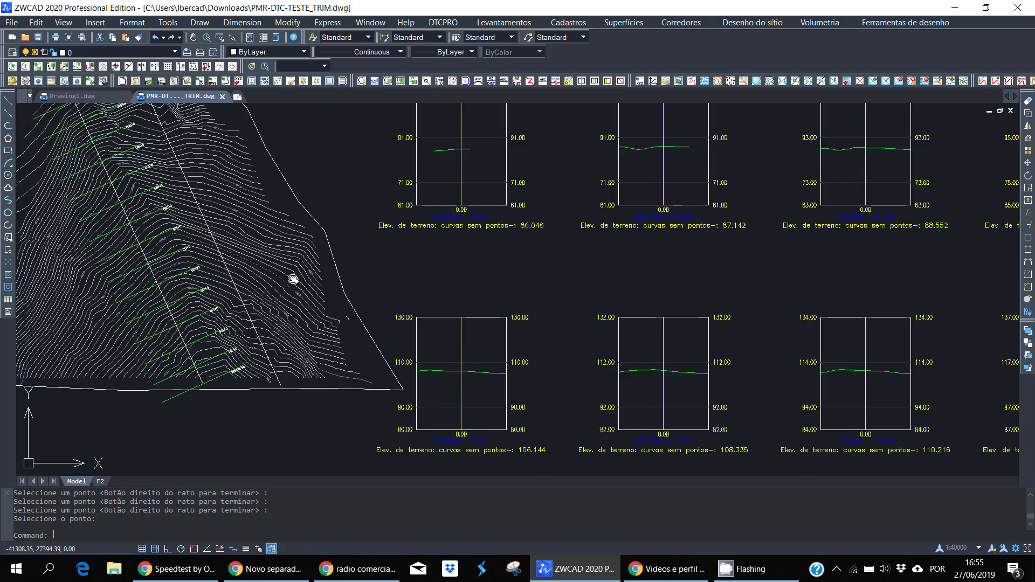
scroll(243, 215, "up", 1)
scroll(302, 194, "up", 1)
scroll(345, 179, "up", 1)
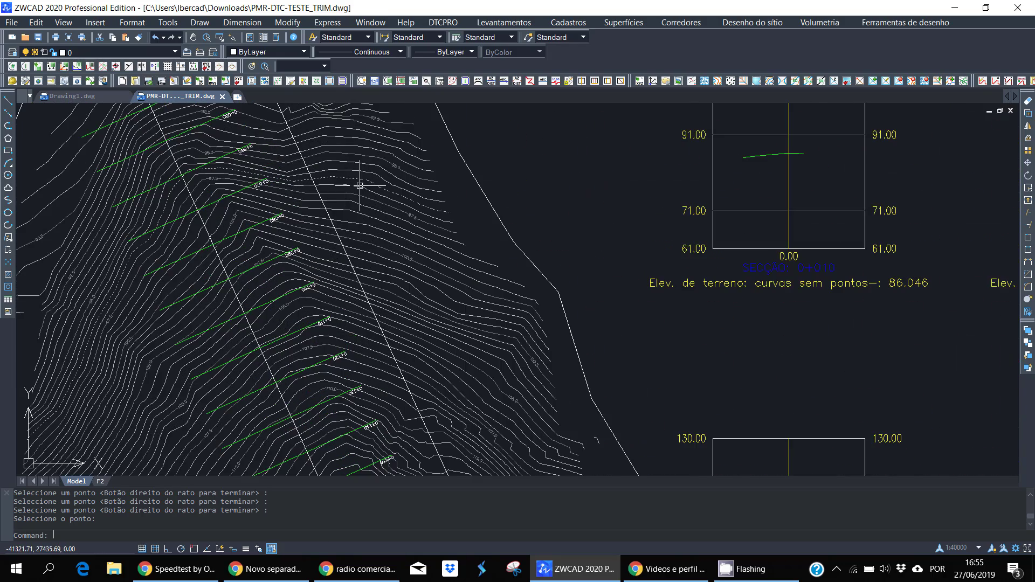
scroll(358, 185, "down", 3)
scroll(410, 226, "down", 2)
mouse_move(502, 259)
middle_mouse_down()
mouse_move(379, 268)
mouse_move(436, 253)
middle_mouse_up()
scroll(410, 264, "down", 1)
scroll(189, 194, "up", 2)
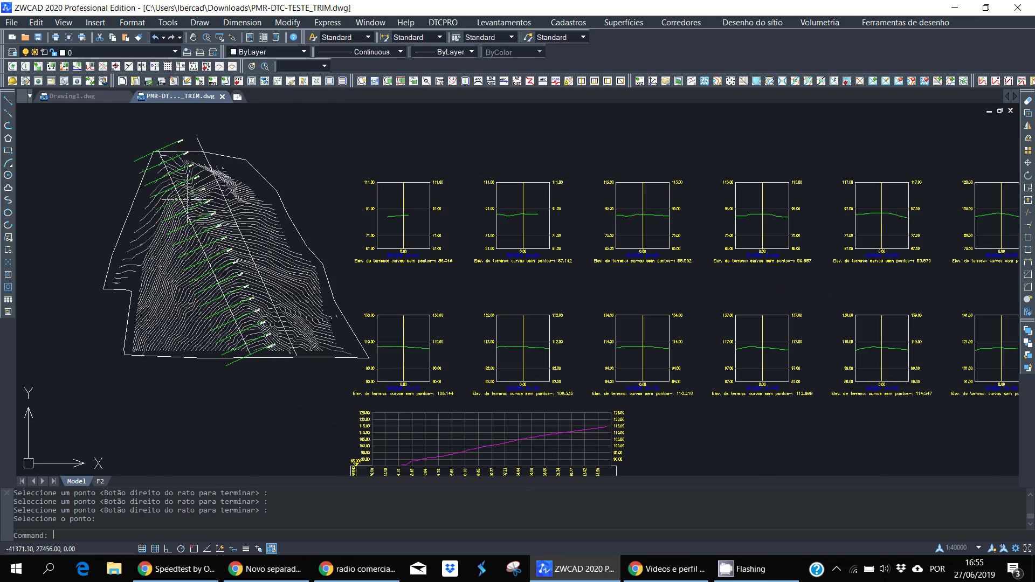
scroll(215, 210, "up", 2)
scroll(254, 226, "up", 1)
scroll(276, 256, "down", 2)
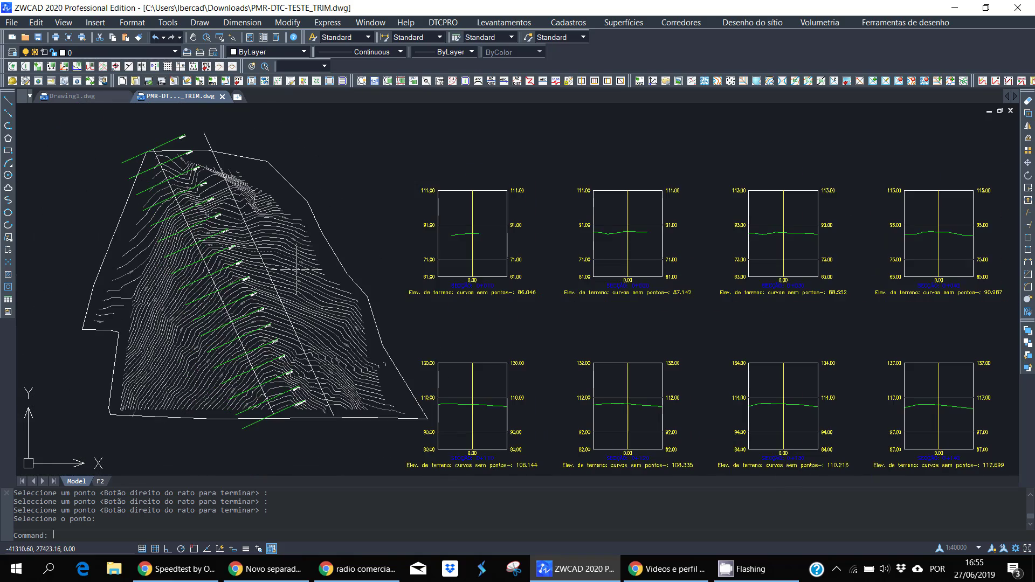
scroll(291, 270, "up", 1)
scroll(273, 291, "up", 1)
scroll(432, 295, "down", 2)
scroll(432, 295, "up", 1)
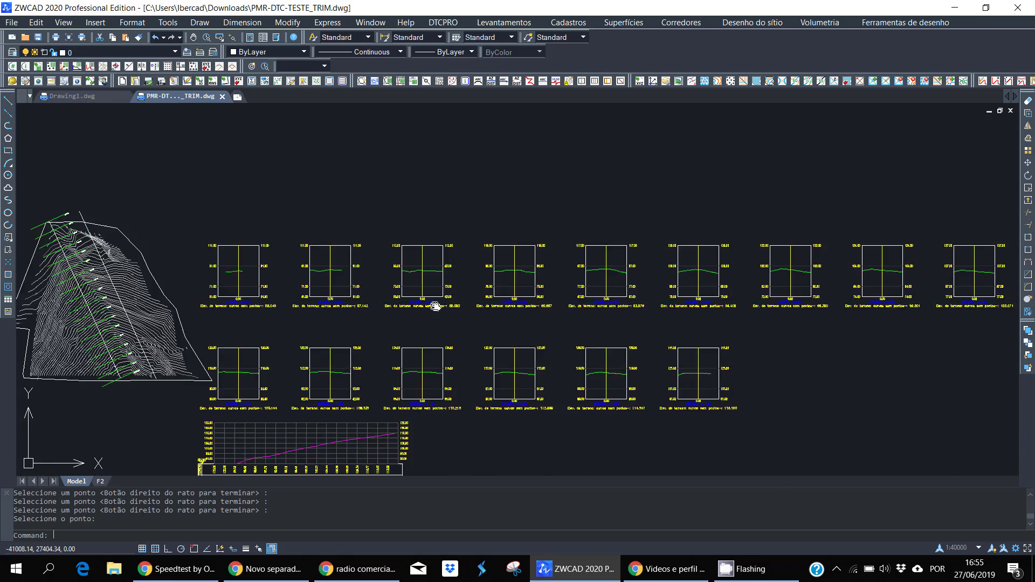
scroll(405, 273, "down", 2)
middle_click_drag(428, 301, 471, 302)
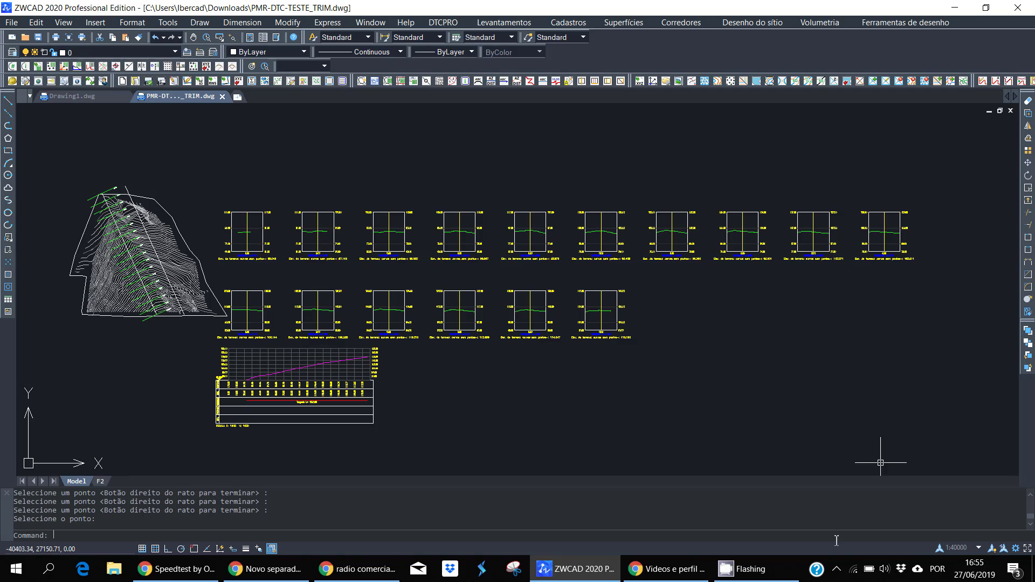
left_click(837, 570)
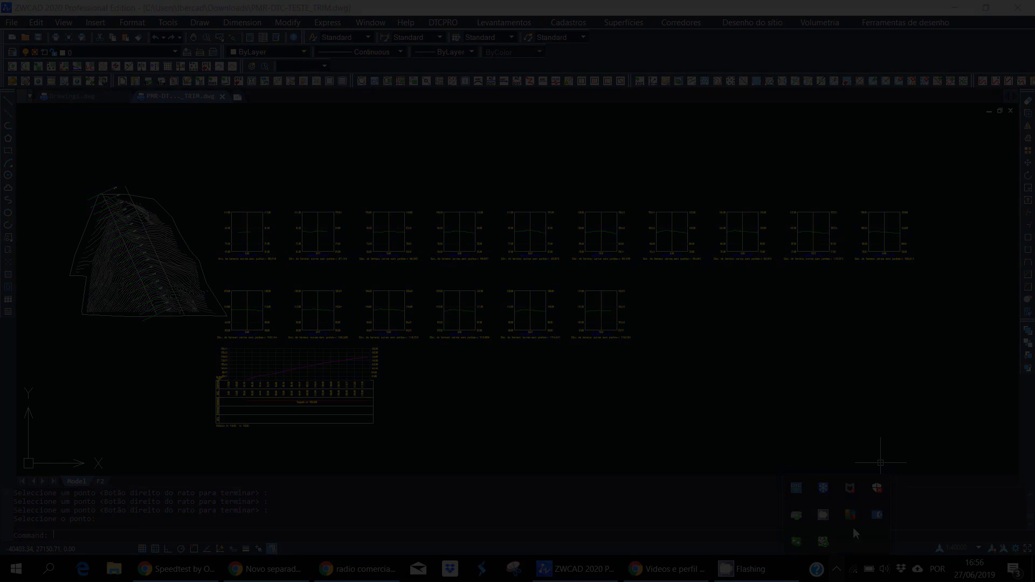